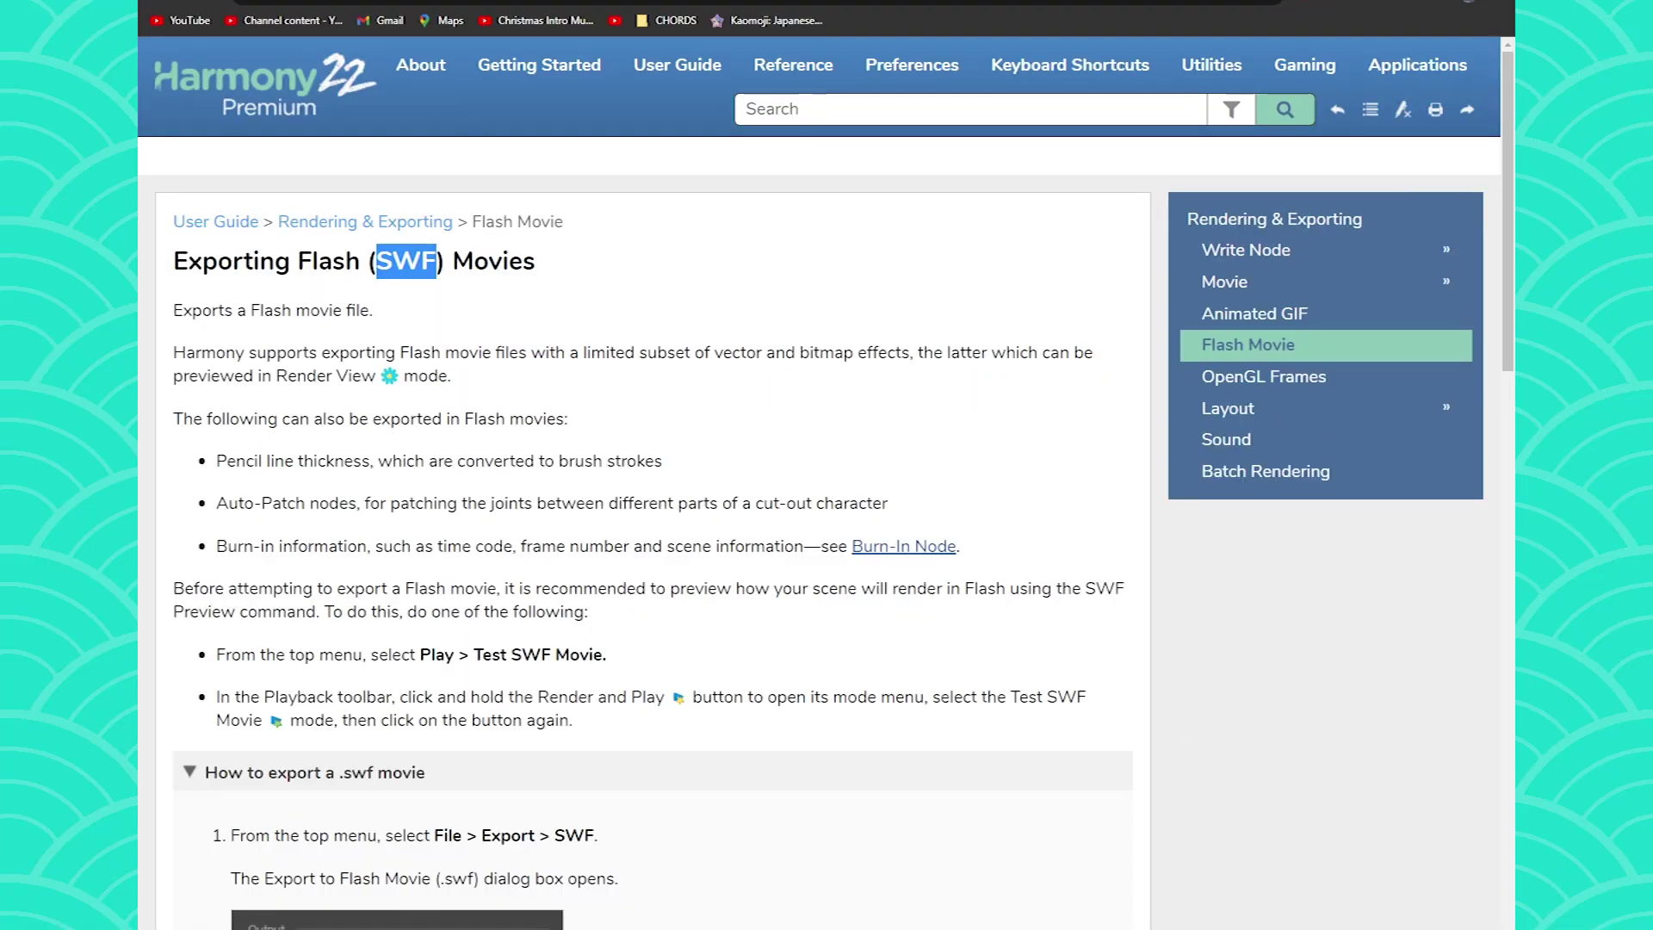
Highlight key SWF documentation passages: supported effects subset, extra exportable items, cut-out characters and burn-in bullets.
{"action": "left_click", "coordinate": [456, 249]}
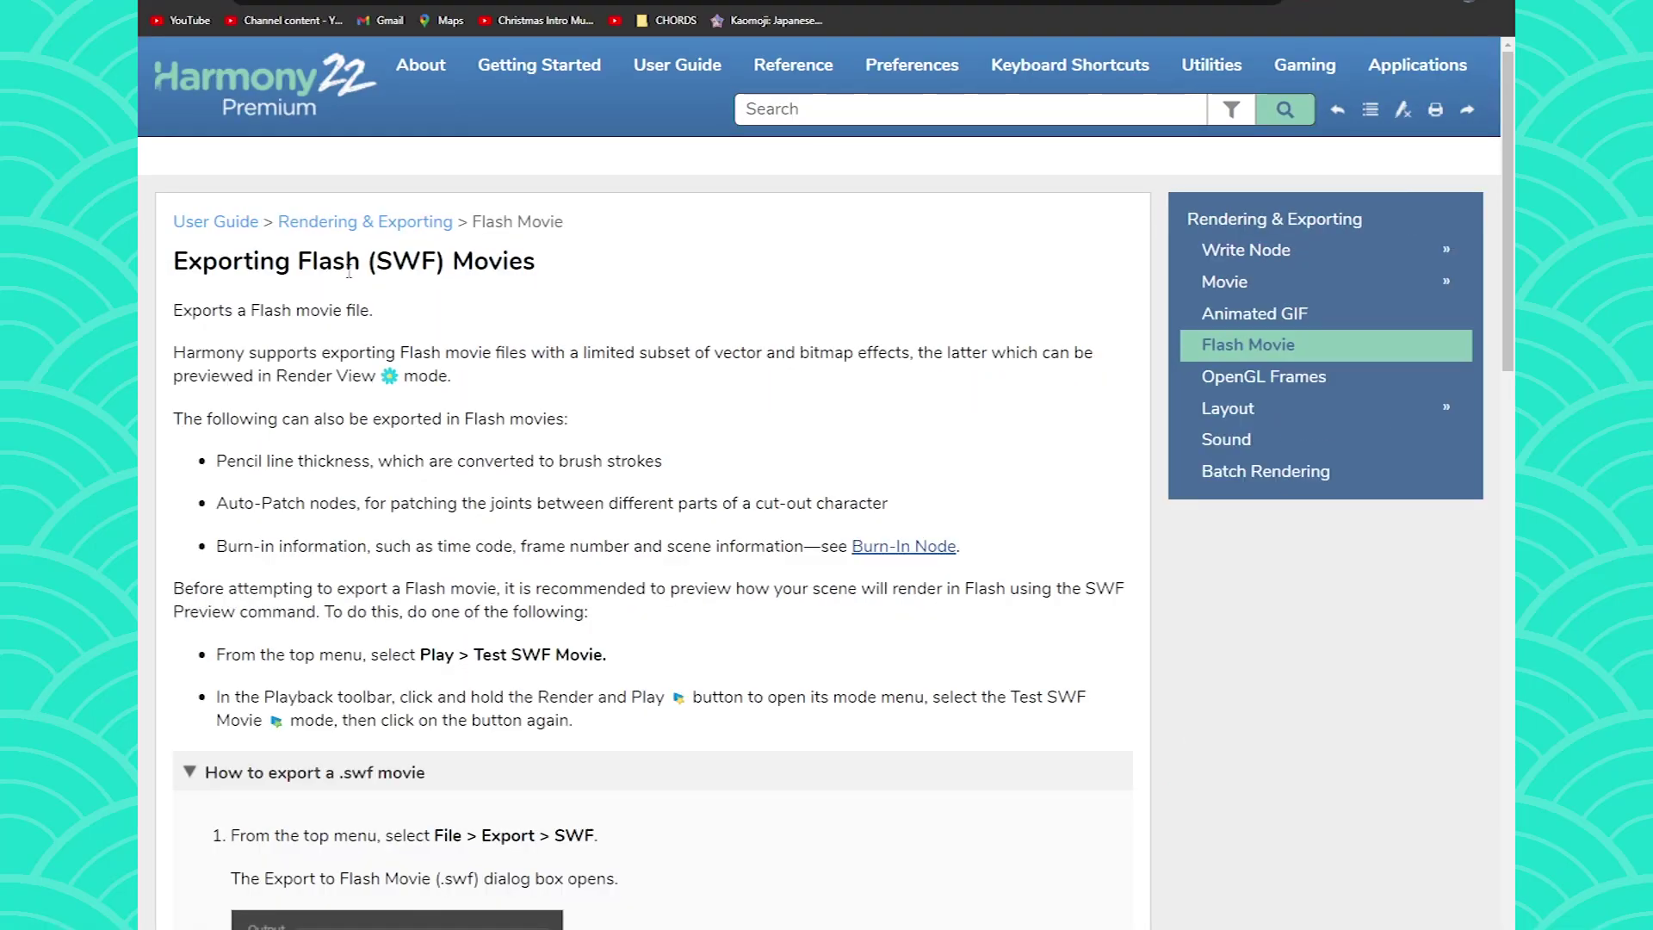
{"action": "left_click_drag", "start_coordinate": [174, 263], "coordinate": [394, 263]}
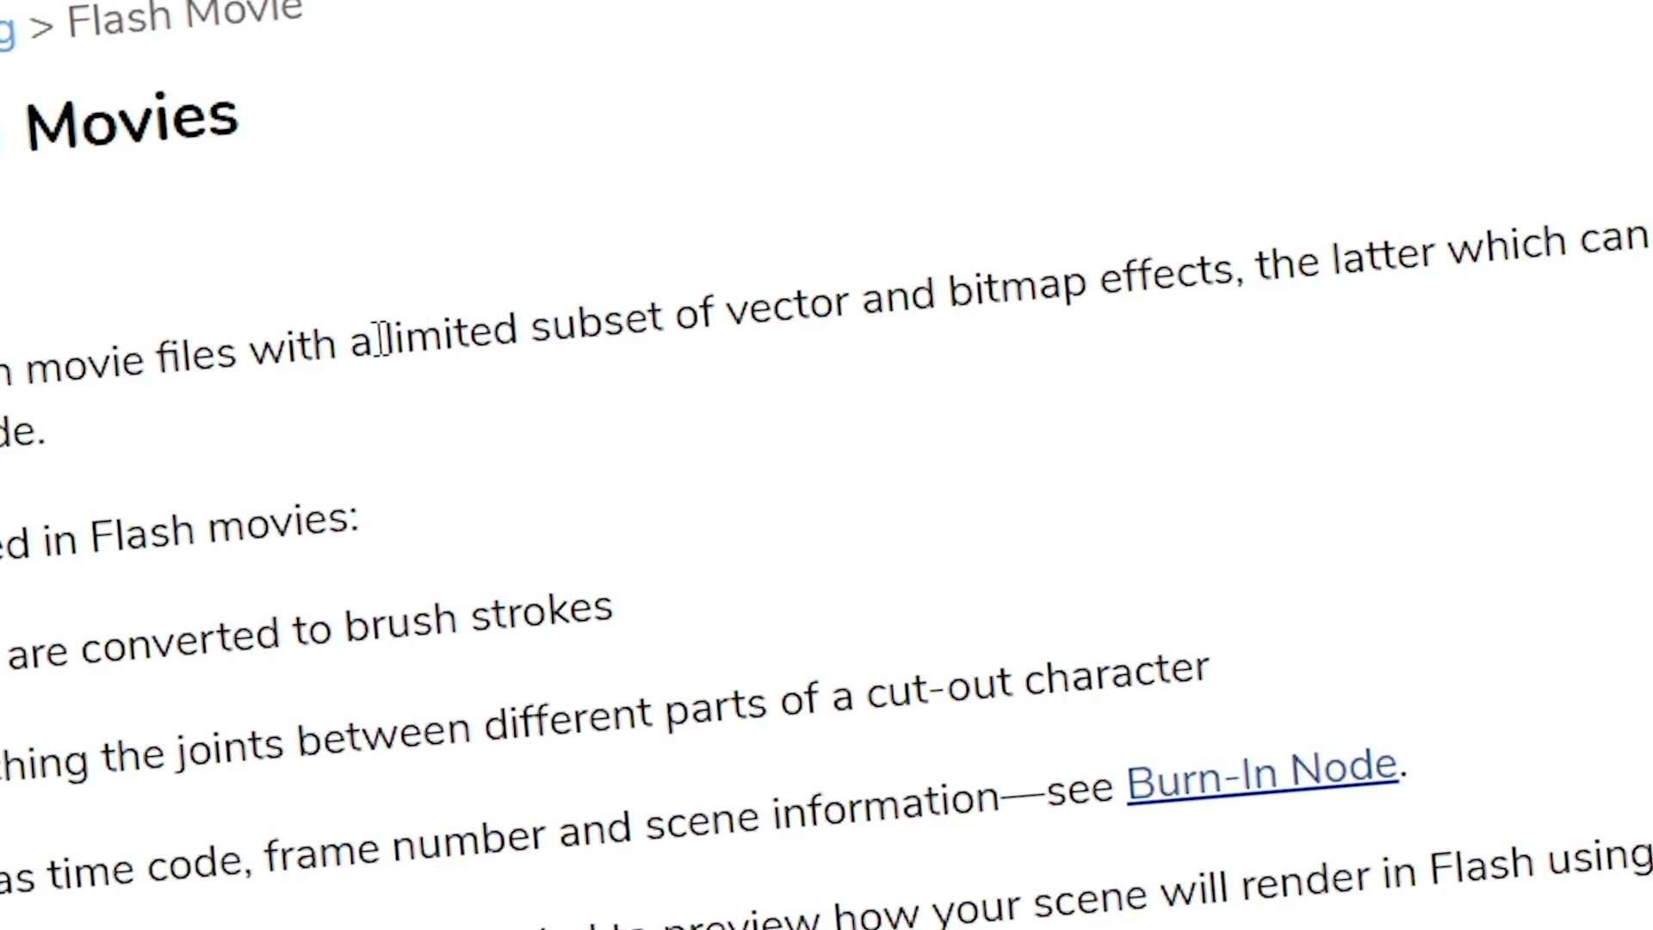
{"action": "left_click_drag", "start_coordinate": [585, 354], "coordinate": [622, 353]}
{"action": "left_click_drag", "start_coordinate": [504, 332], "coordinate": [824, 317]}
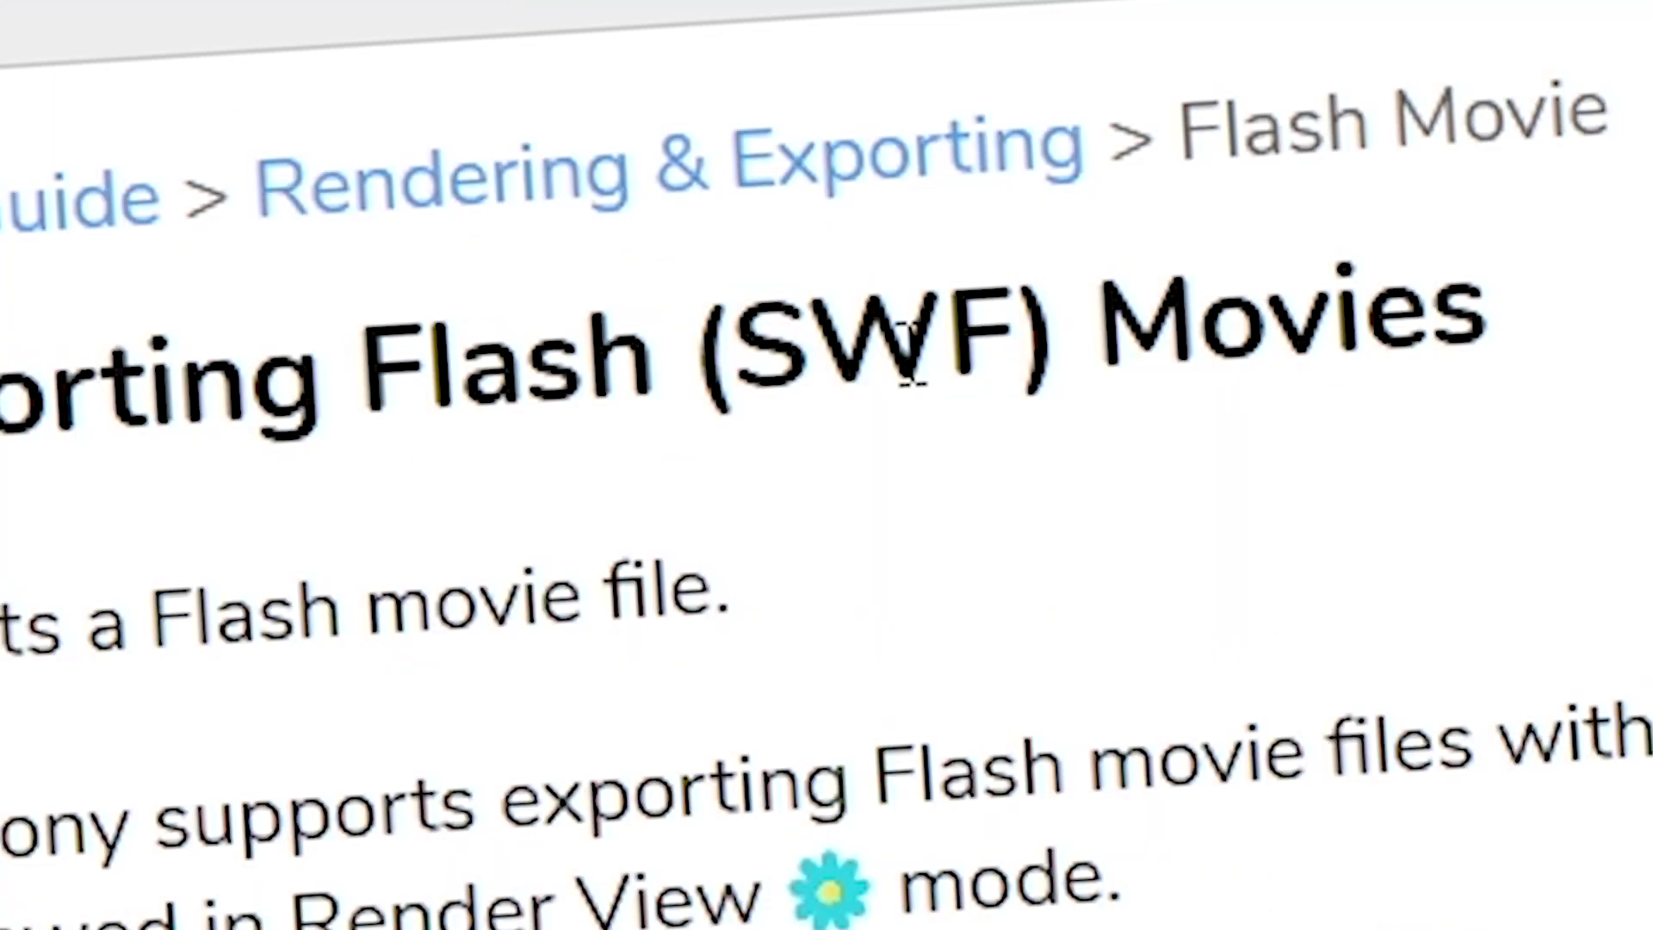
{"action": "mouse_move", "coordinate": [83, 358]}
{"action": "left_mouse_down"}
{"action": "mouse_move", "coordinate": [1384, 542]}
{"action": "mouse_move", "coordinate": [1624, 560]}
{"action": "left_mouse_up"}
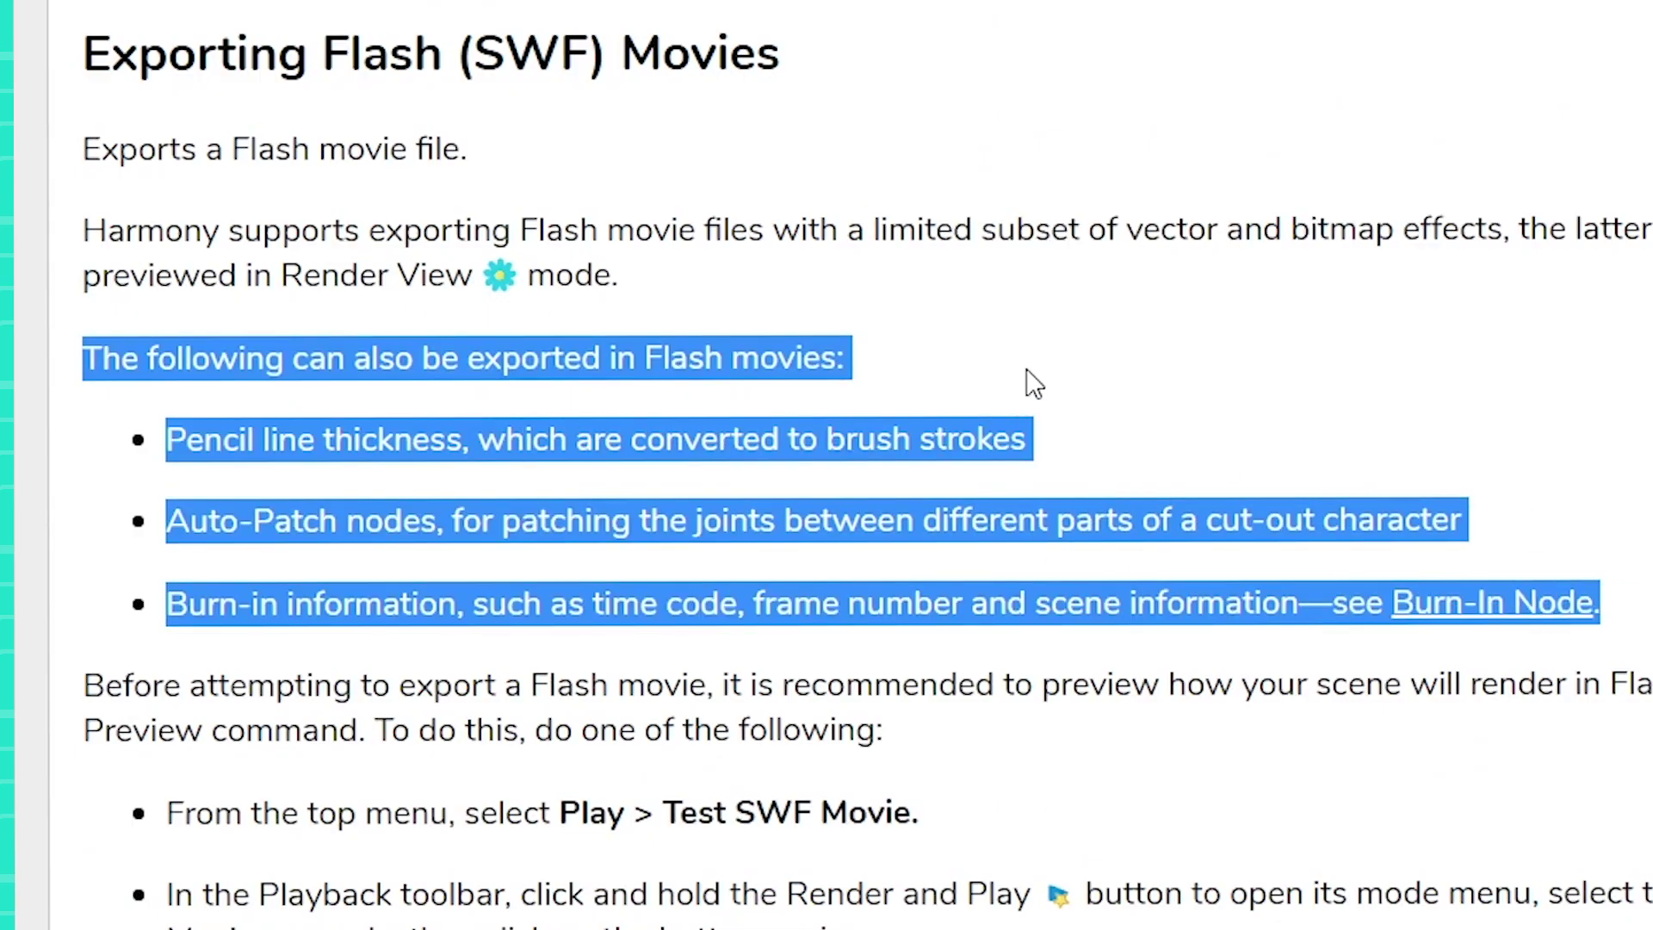
{"action": "left_click", "coordinate": [169, 441]}
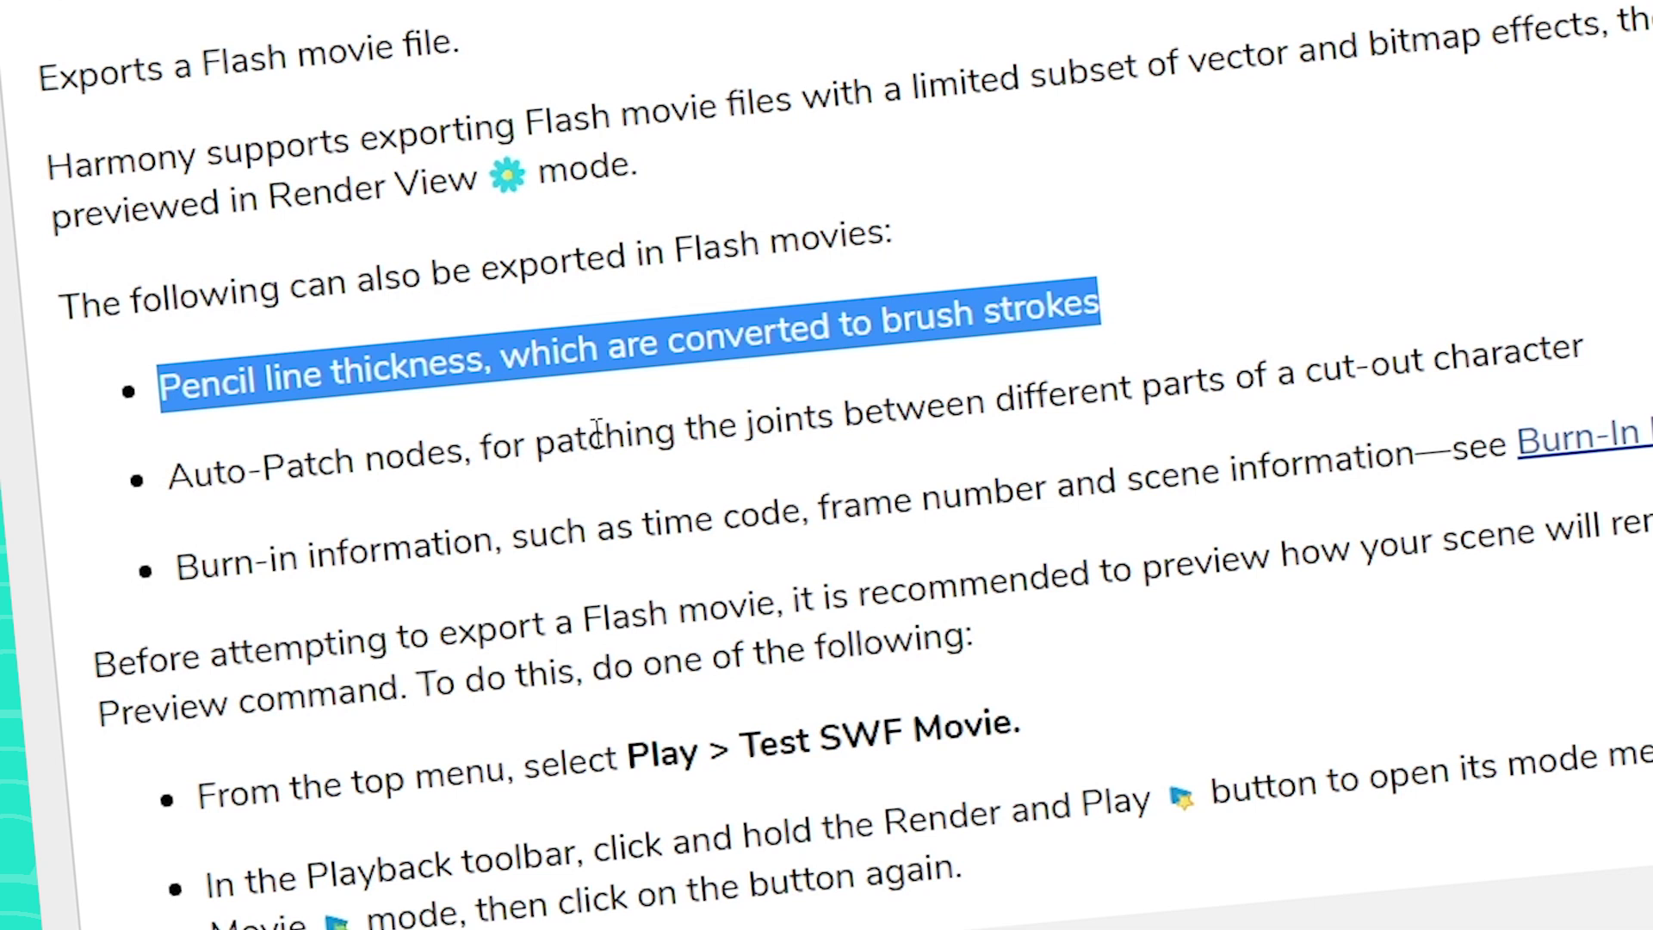
{"action": "left_click_drag", "start_coordinate": [1162, 389], "coordinate": [1549, 338]}
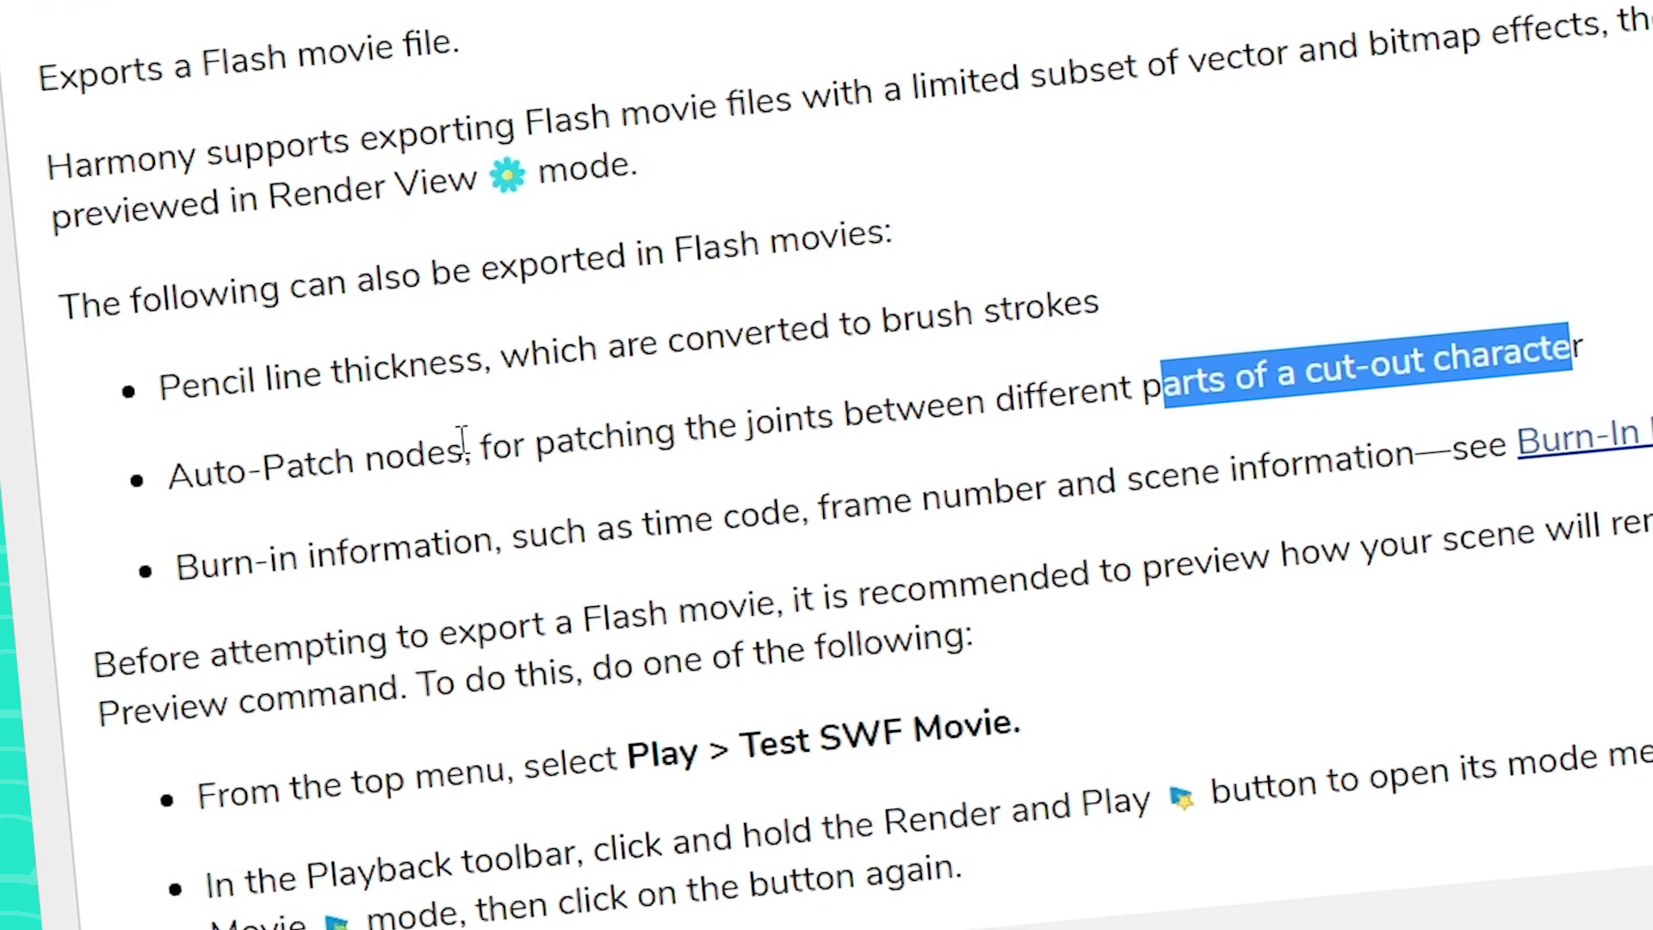
{"action": "mouse_move", "coordinate": [188, 565]}
{"action": "left_mouse_down"}
{"action": "mouse_move", "coordinate": [779, 607]}
{"action": "mouse_move", "coordinate": [1274, 441]}
{"action": "left_mouse_up"}
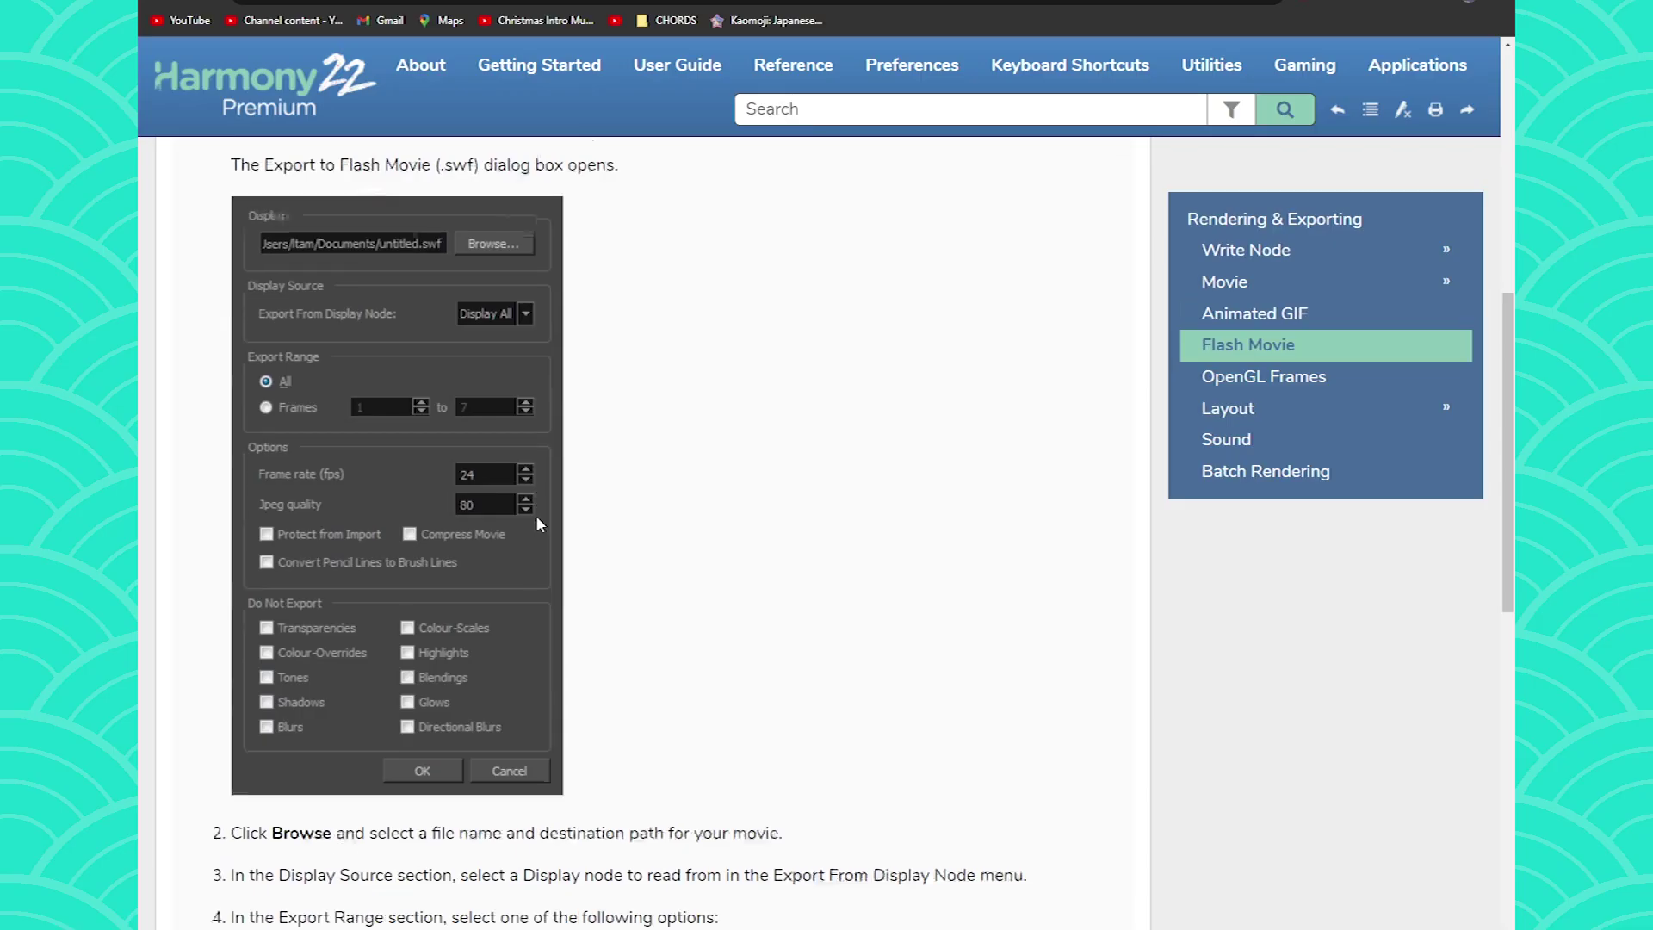
{"action": "scroll", "coordinate": [563, 435], "scroll_direction": "down", "scroll_amount": 5}
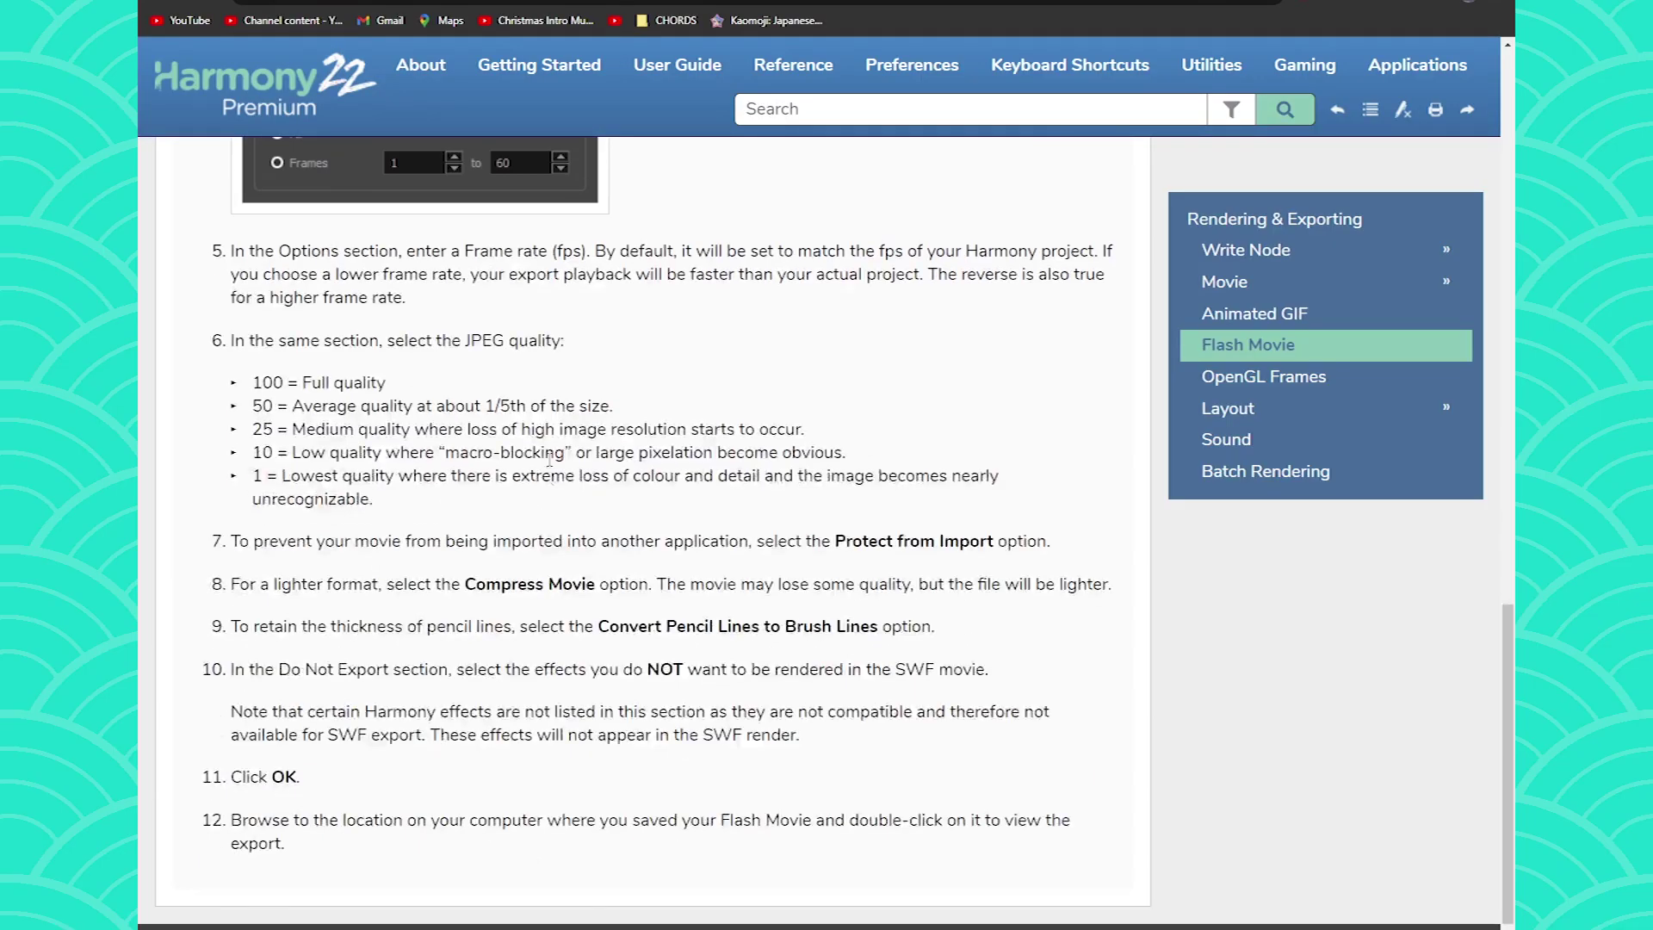
{"action": "scroll", "coordinate": [563, 435], "scroll_direction": "up", "scroll_amount": 15}
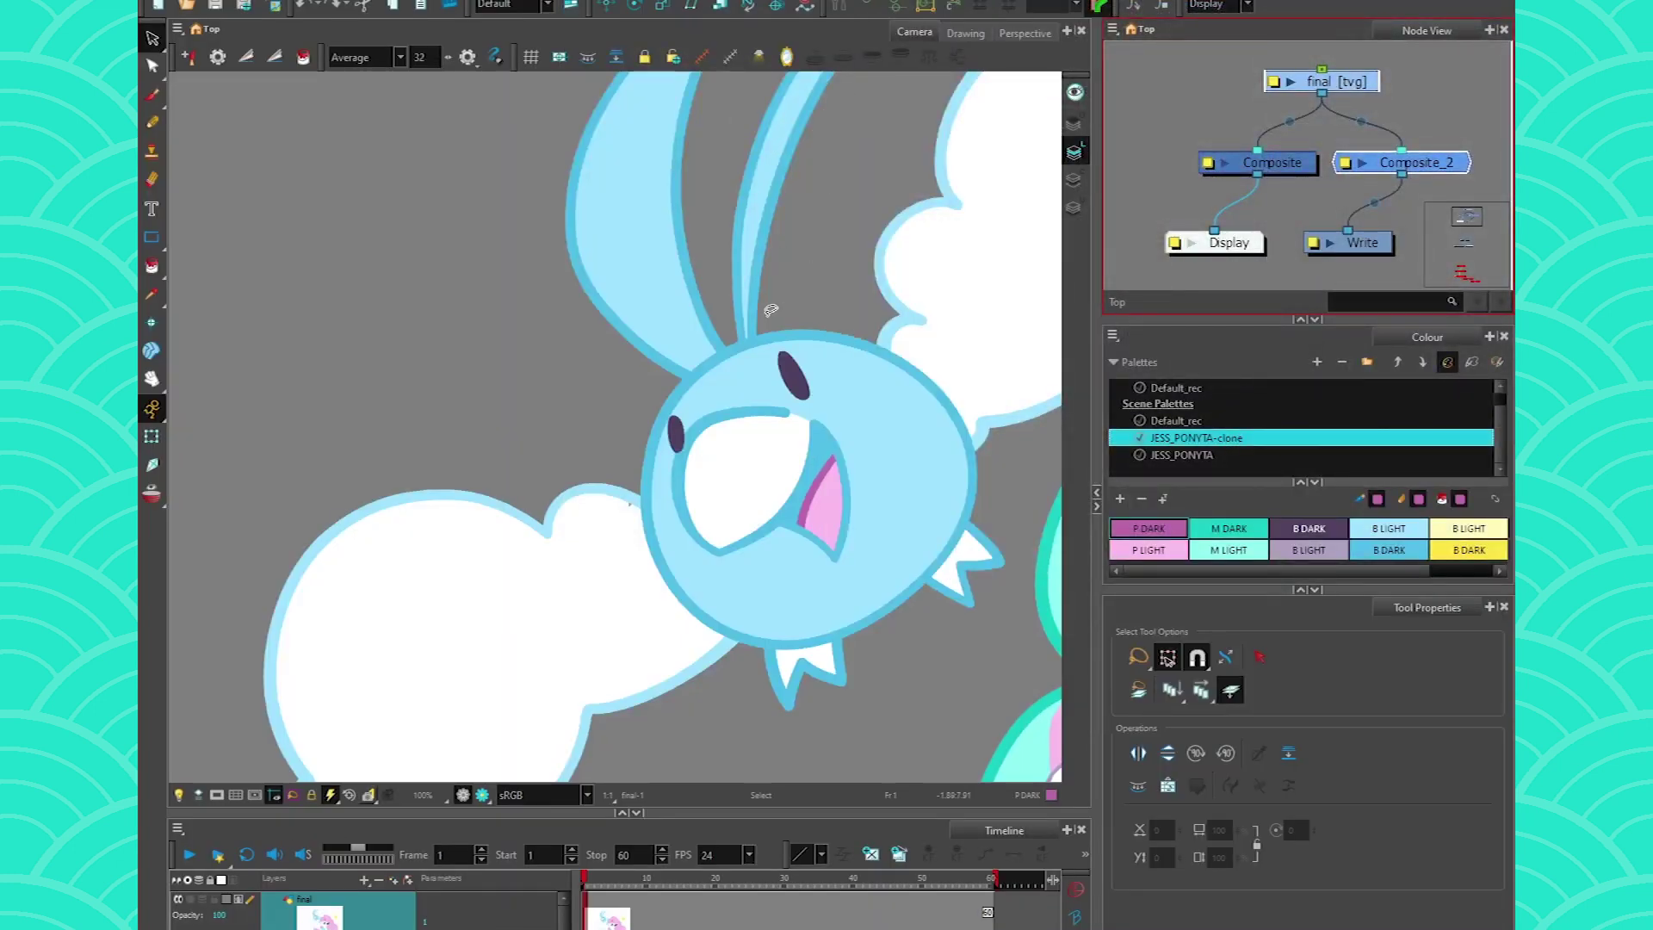
Select the character's head, ear and cloud edge strokes, then clear the selection.
{"action": "left_click", "coordinate": [651, 360]}
{"action": "mouse_move", "coordinate": [793, 250]}
{"action": "left_mouse_down"}
{"action": "mouse_move", "coordinate": [830, 258]}
{"action": "mouse_move", "coordinate": [609, 517]}
{"action": "mouse_move", "coordinate": [694, 355]}
{"action": "left_mouse_up"}
{"action": "left_click", "coordinate": [239, 320]}
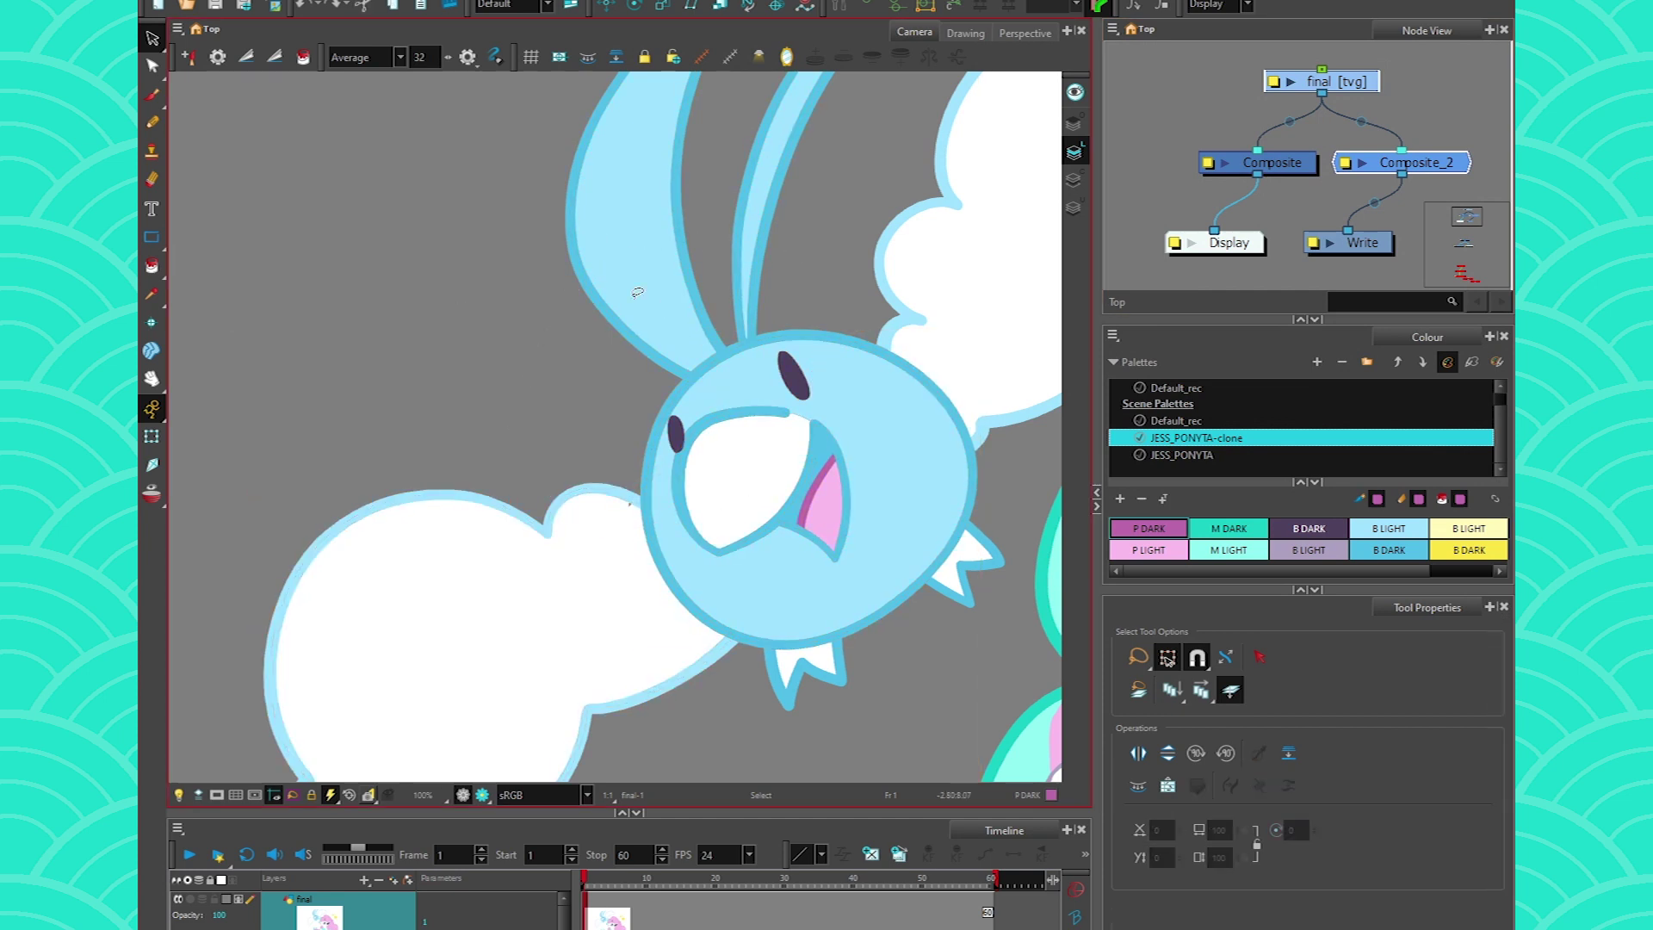
Move Composite_2 down-left and final [tvg] right, then bring up the File > Export formats.
{"action": "left_click", "coordinate": [1156, 208]}
{"action": "left_click_drag", "start_coordinate": [1403, 164], "coordinate": [1391, 182]}
{"action": "mouse_move", "coordinate": [1365, 87]}
{"action": "left_mouse_down"}
{"action": "mouse_move", "coordinate": [1412, 90]}
{"action": "mouse_move", "coordinate": [1361, 82]}
{"action": "left_mouse_up"}
{"action": "left_click", "coordinate": [439, 149]}
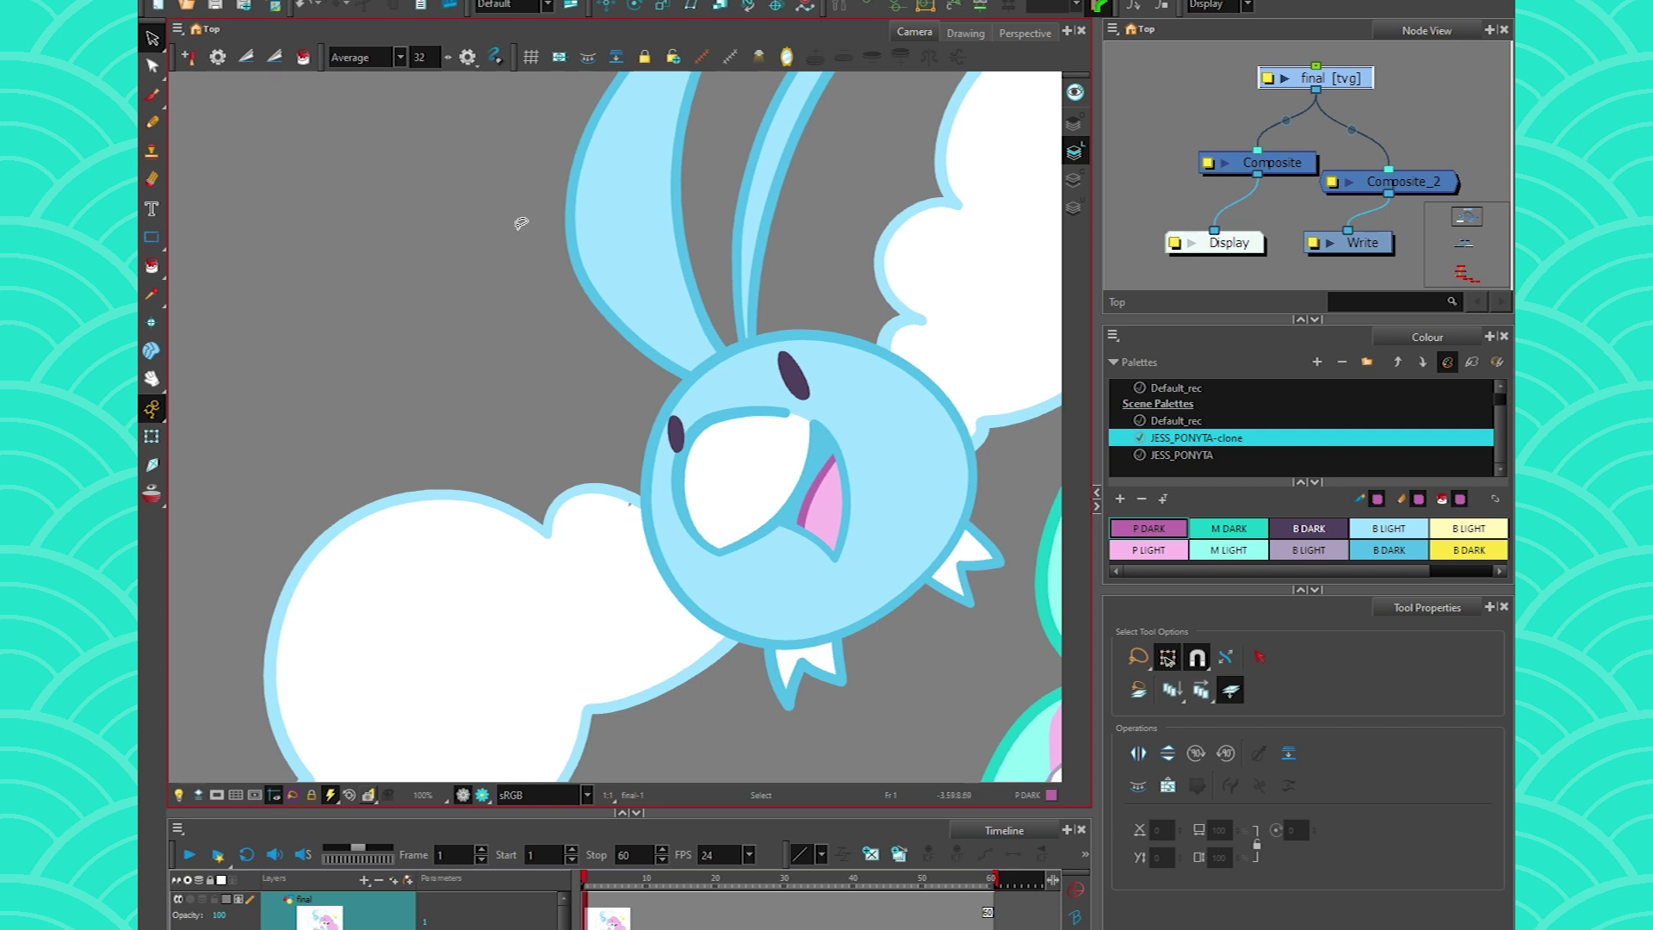
{"action": "left_click", "coordinate": [153, 0]}
{"action": "mouse_move", "coordinate": [221, 226]}
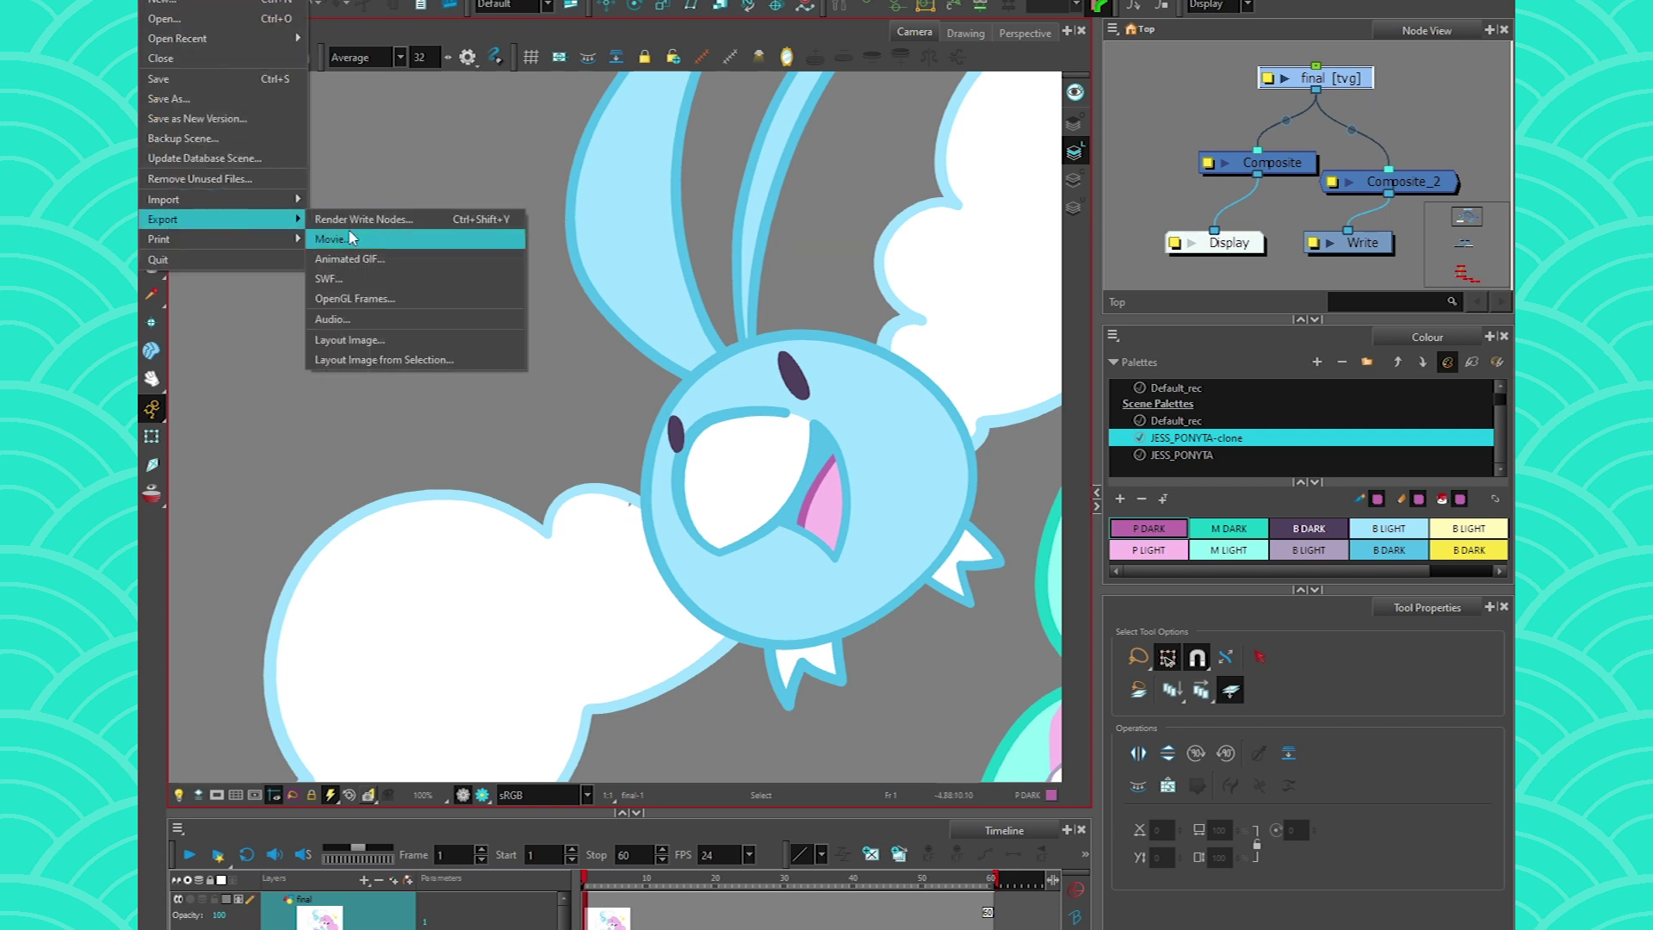
Open the SWF export settings and set Jpeg quality to 100.
{"action": "left_click", "coordinate": [360, 282]}
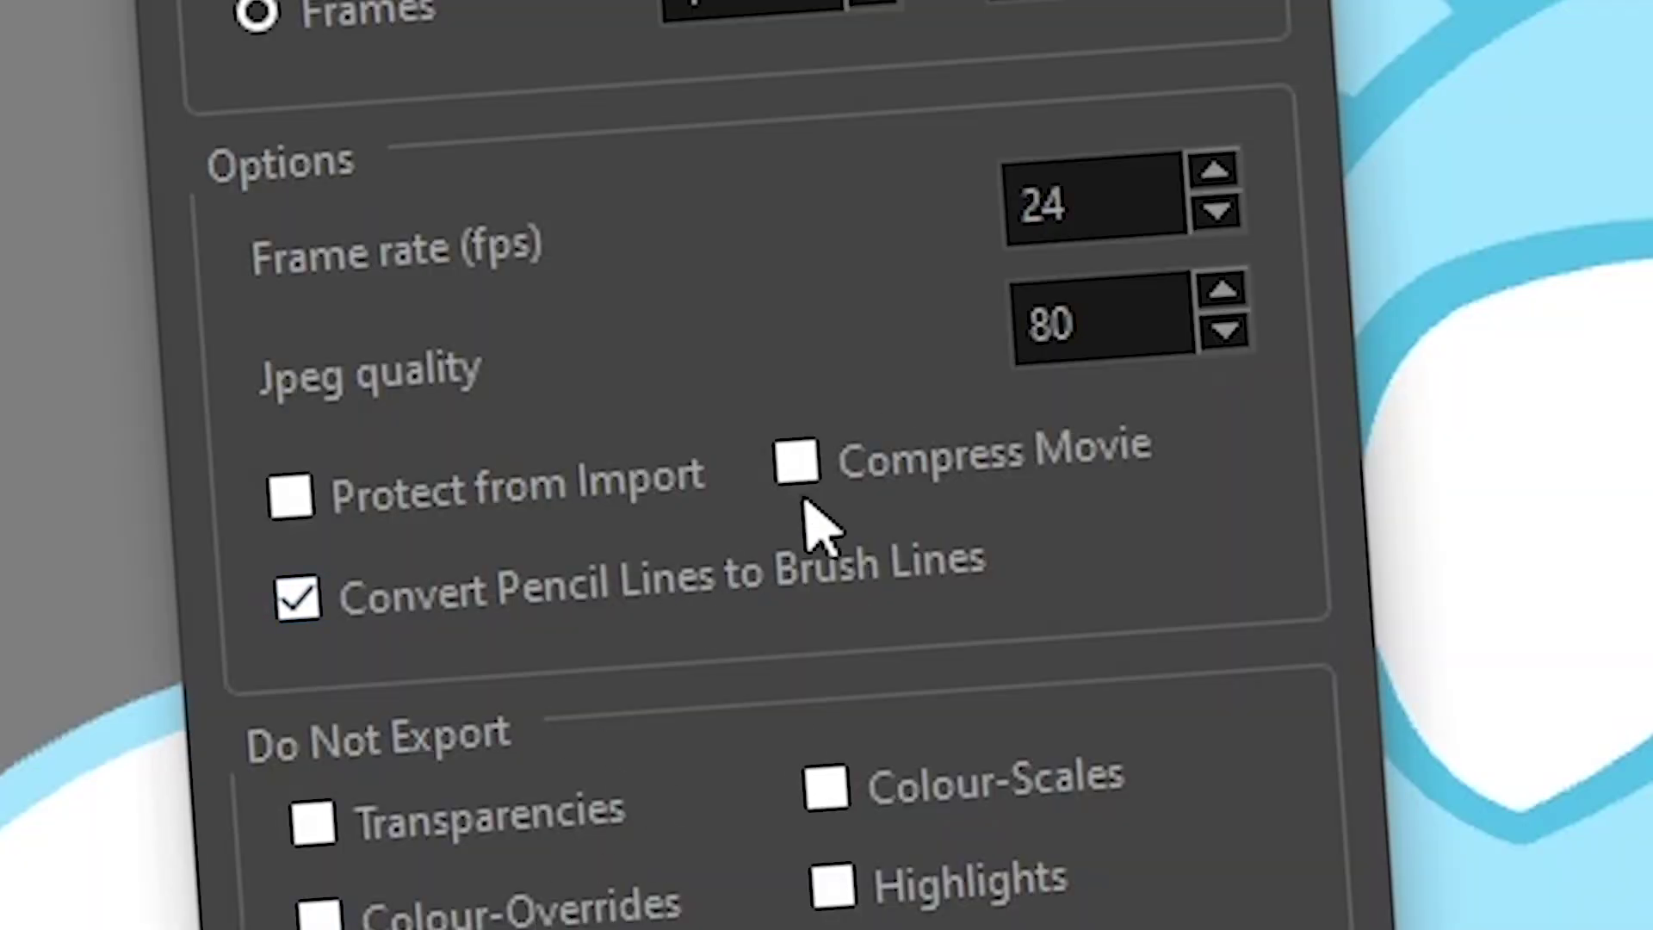
{"action": "key", "text": "Tab"}
{"action": "type", "text": "100"}
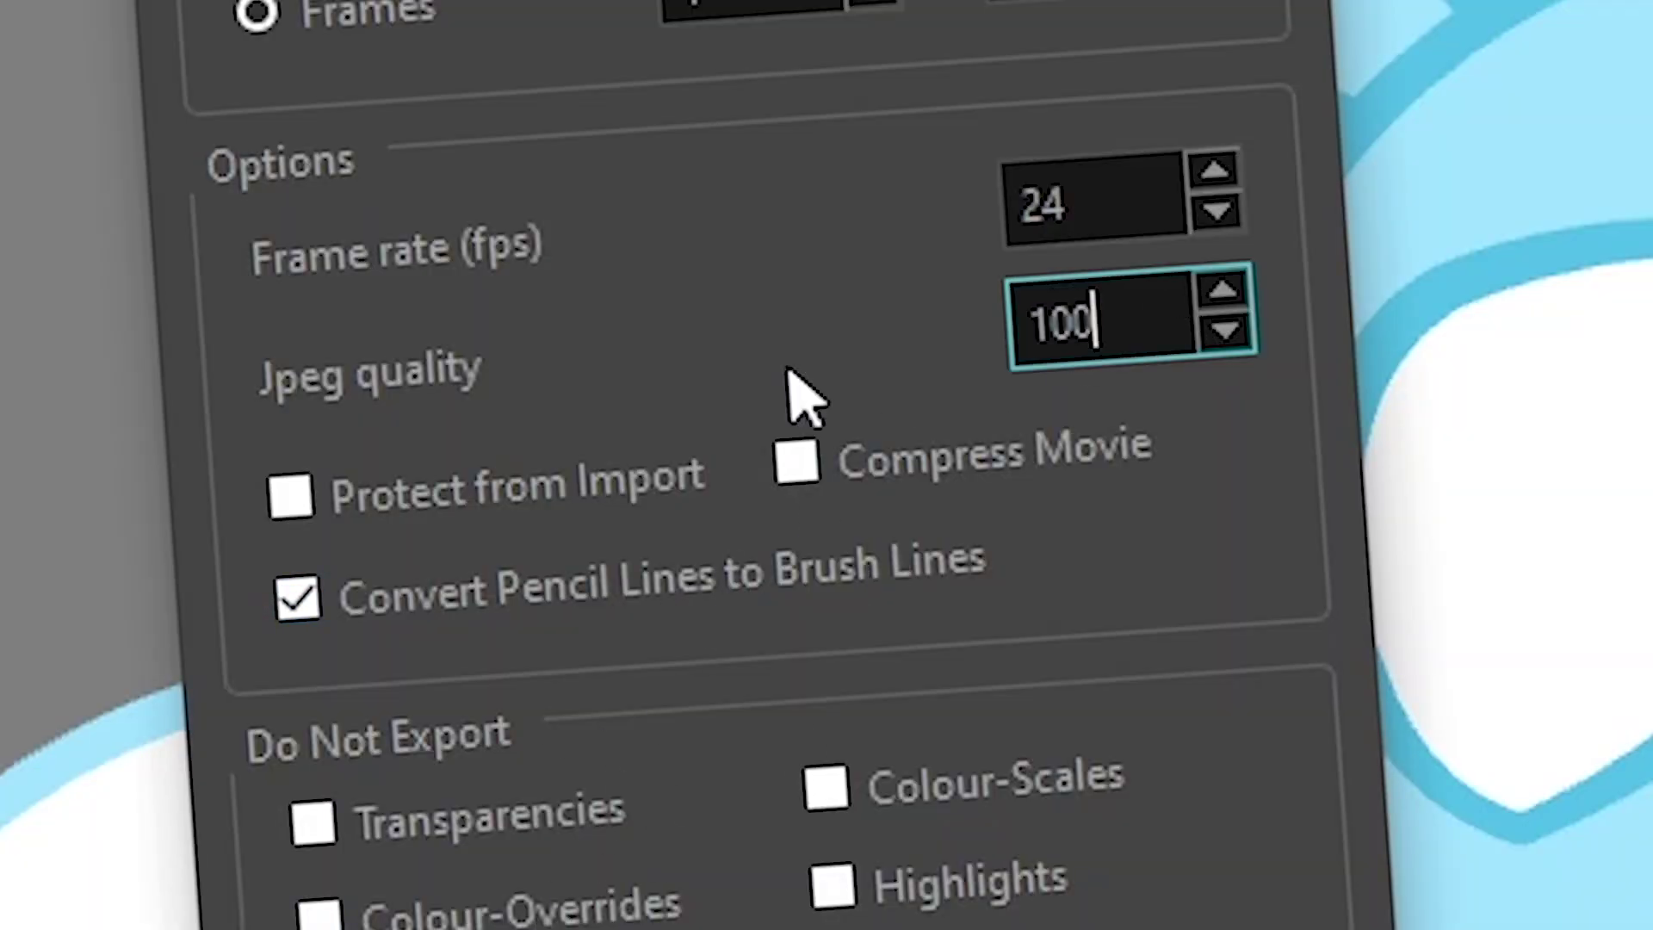
{"action": "key", "text": "BackSpace"}
{"action": "key", "text": "BackSpace"}
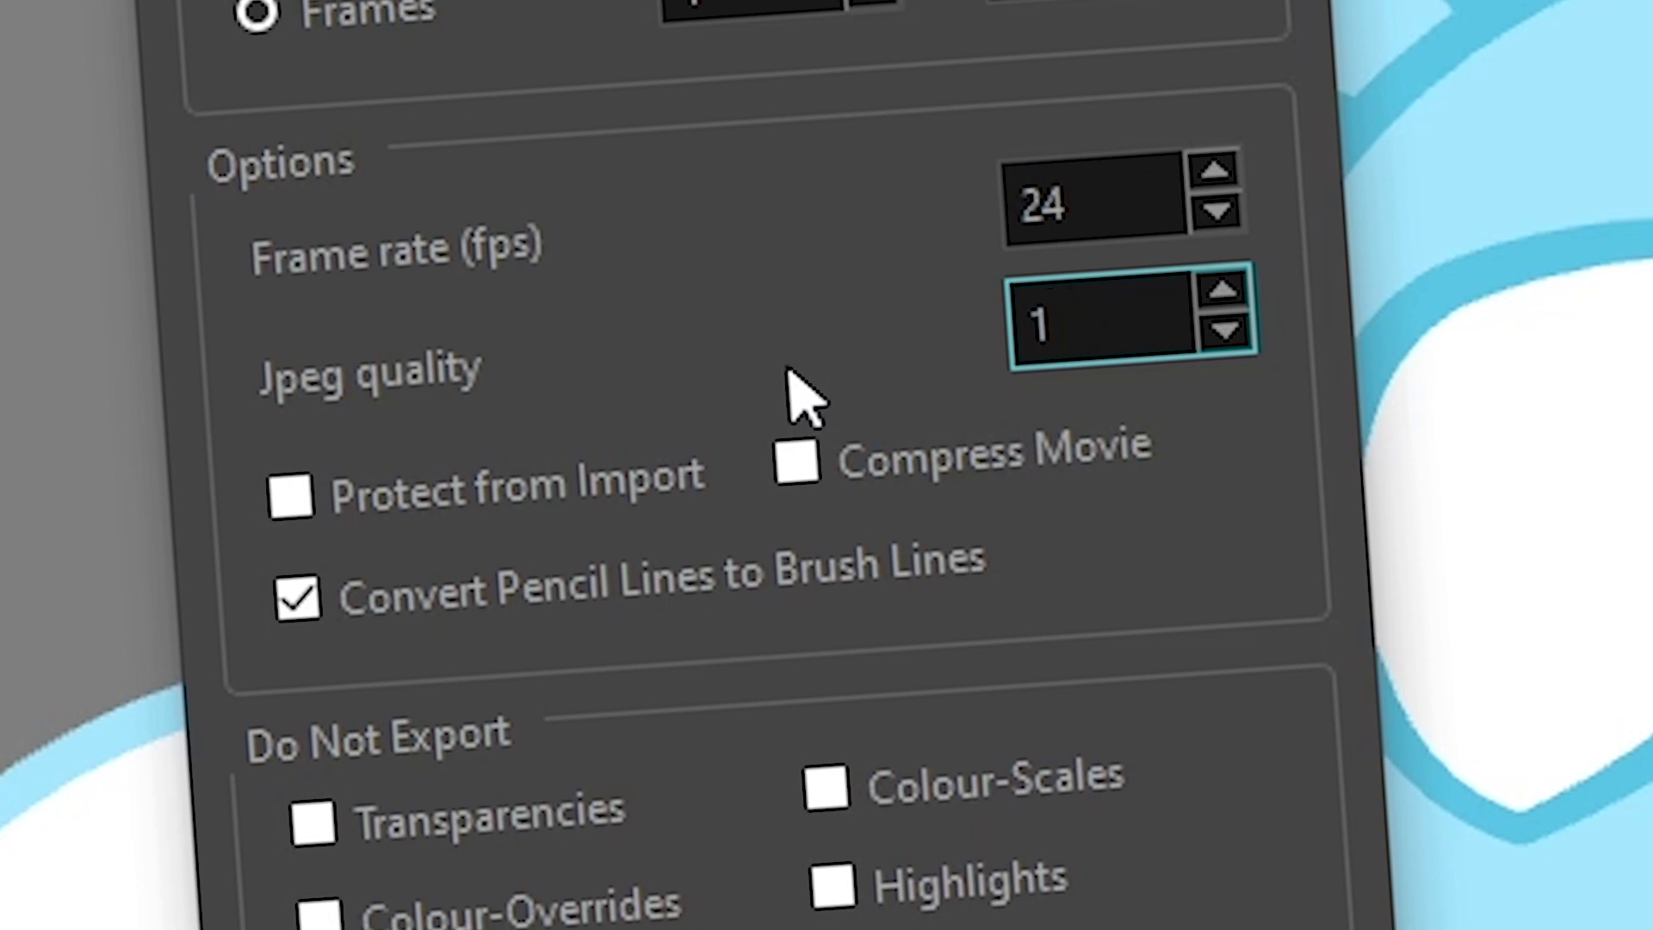
{"action": "key", "text": "BackSpace"}
{"action": "type", "text": "80"}
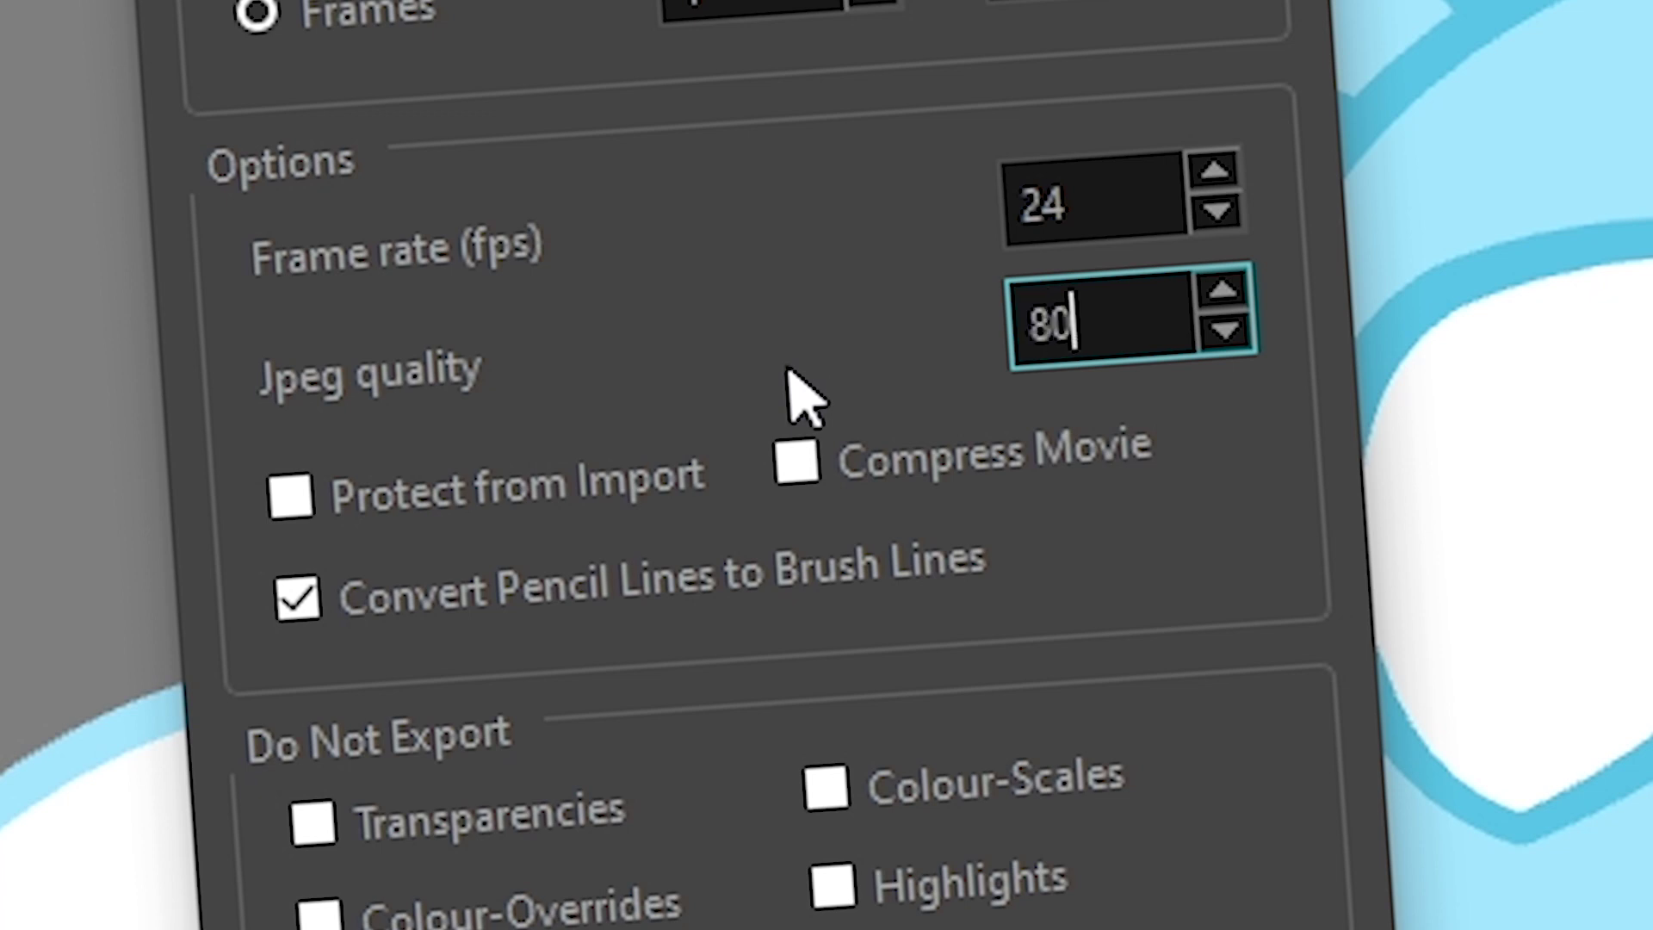
{"action": "key", "text": "BackSpace"}
{"action": "key", "text": "BackSpace"}
{"action": "type", "text": "100"}
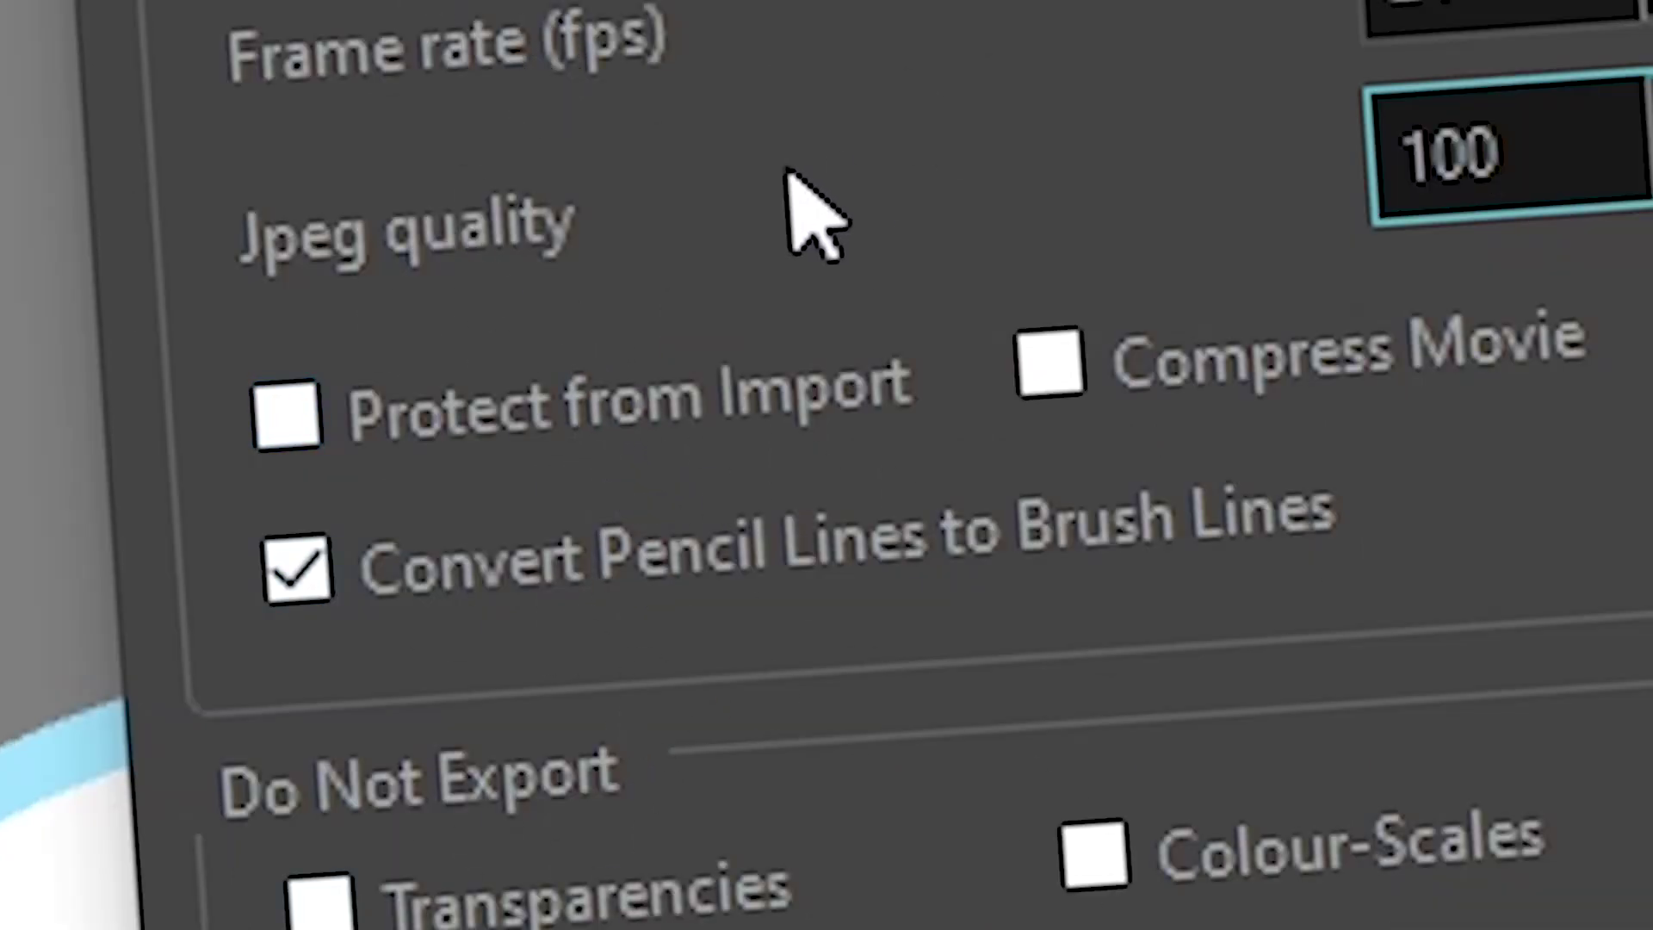
Enable Protect from Import and Compress Movie in the SWF export settings.
{"action": "left_click", "coordinate": [660, 427]}
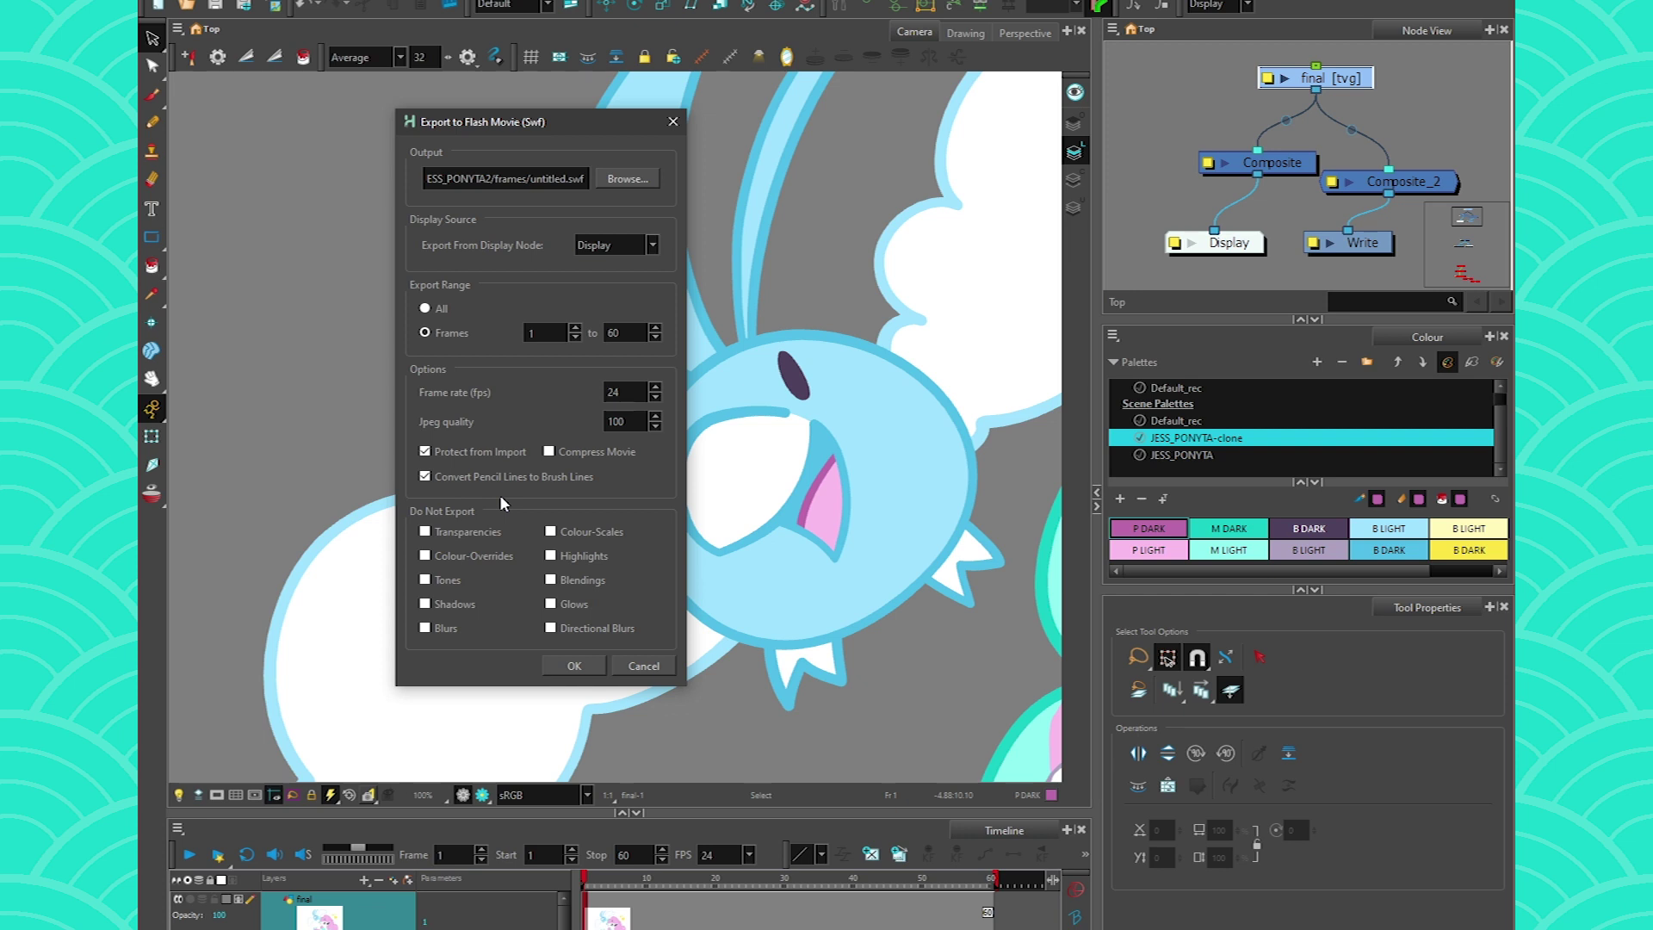
{"action": "left_click", "coordinate": [572, 453]}
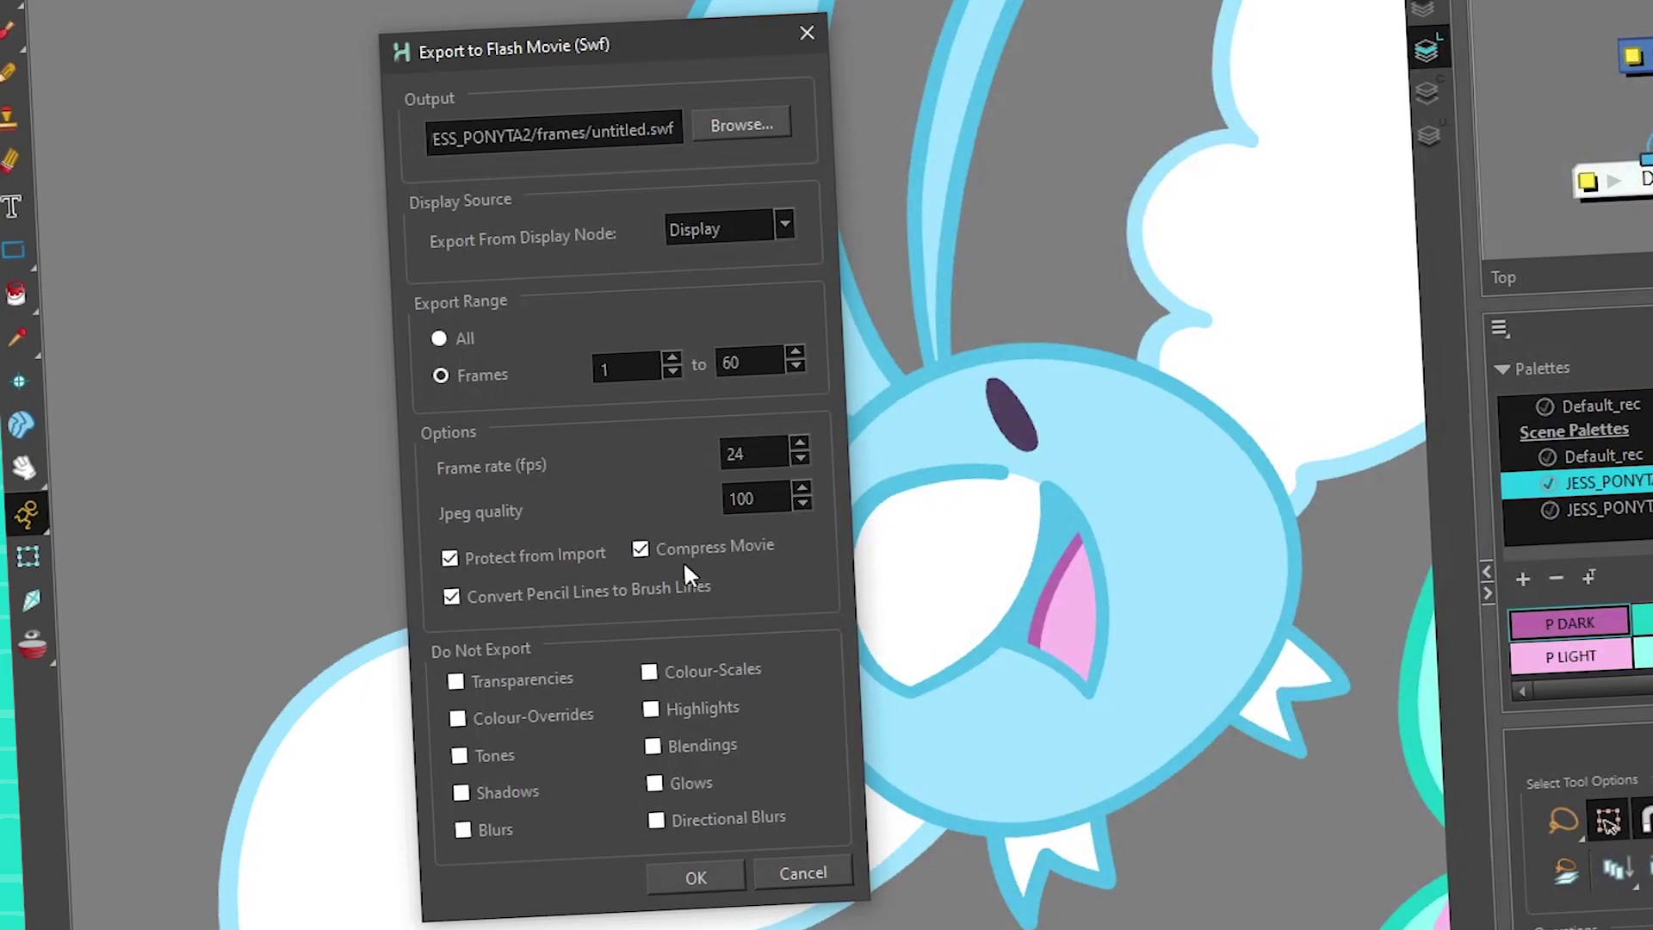
{"action": "left_click", "coordinate": [639, 556]}
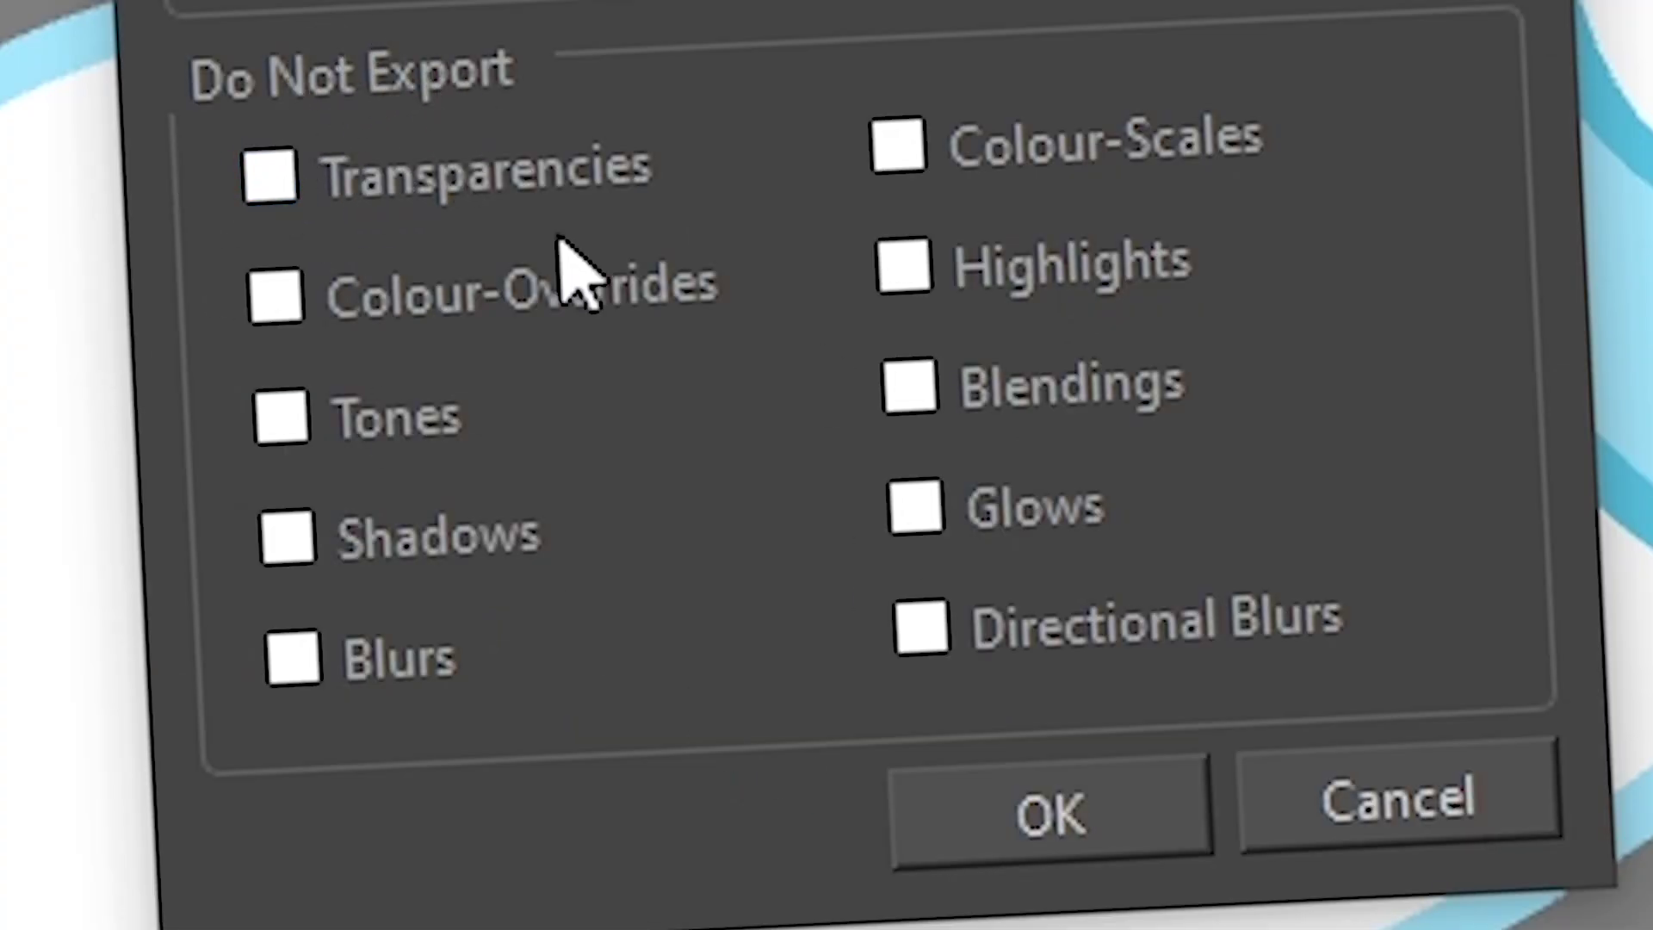
Export the movie, overwriting untitled.swf, and dismiss the success message.
{"action": "left_click", "coordinate": [1097, 796]}
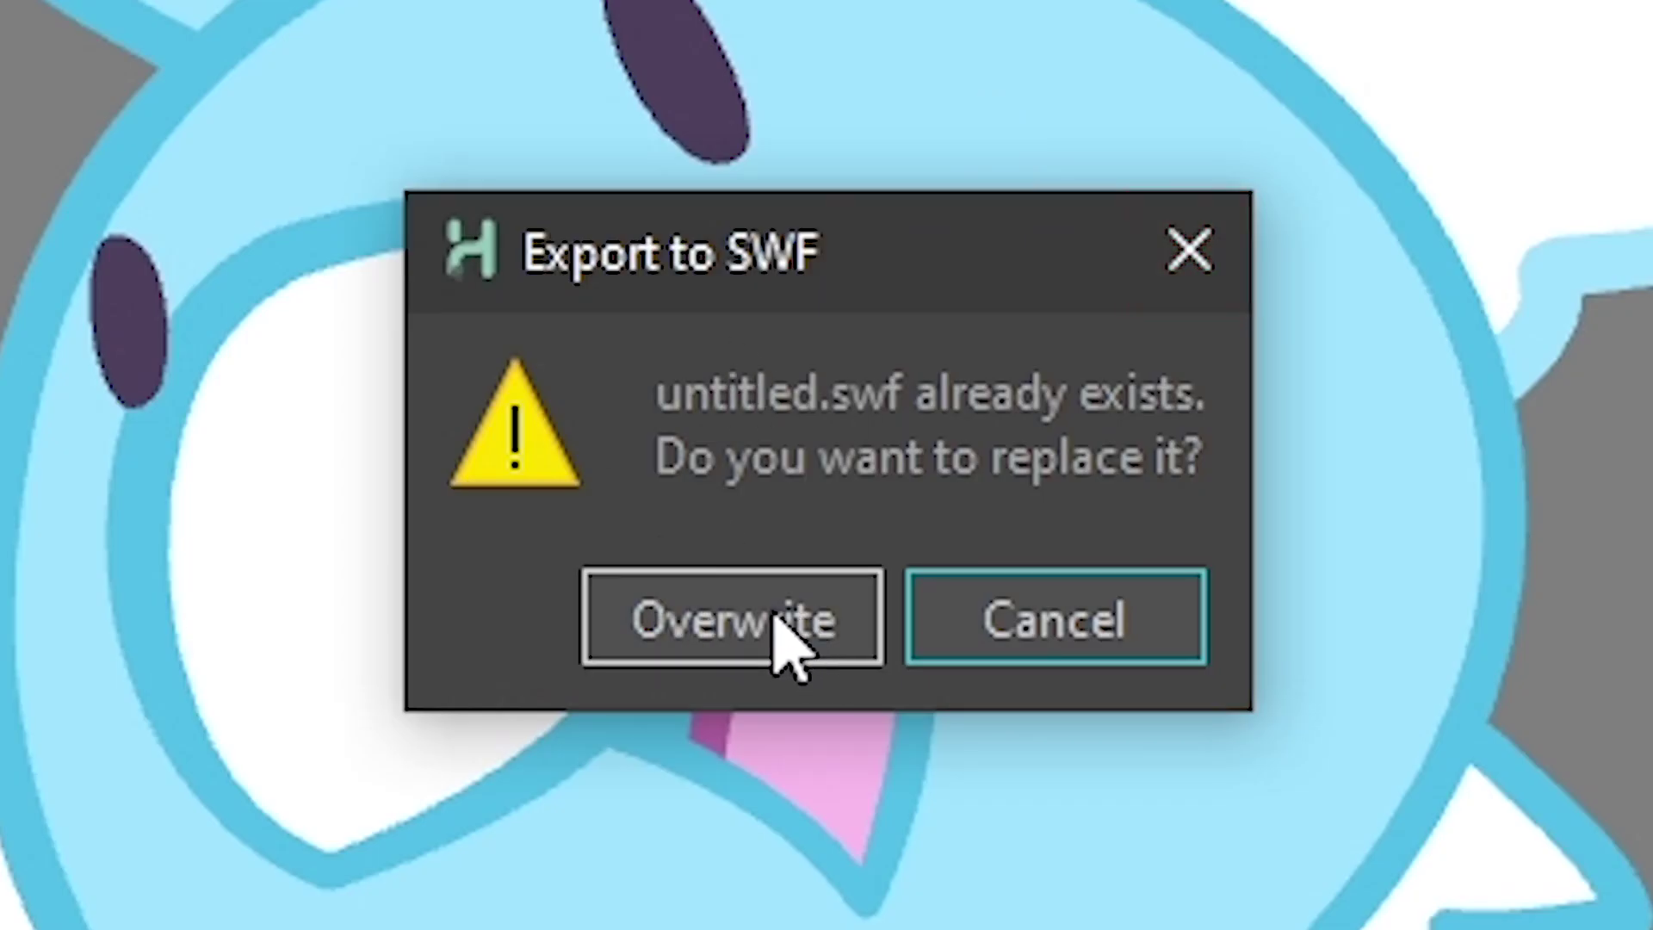
{"action": "left_click", "coordinate": [673, 652]}
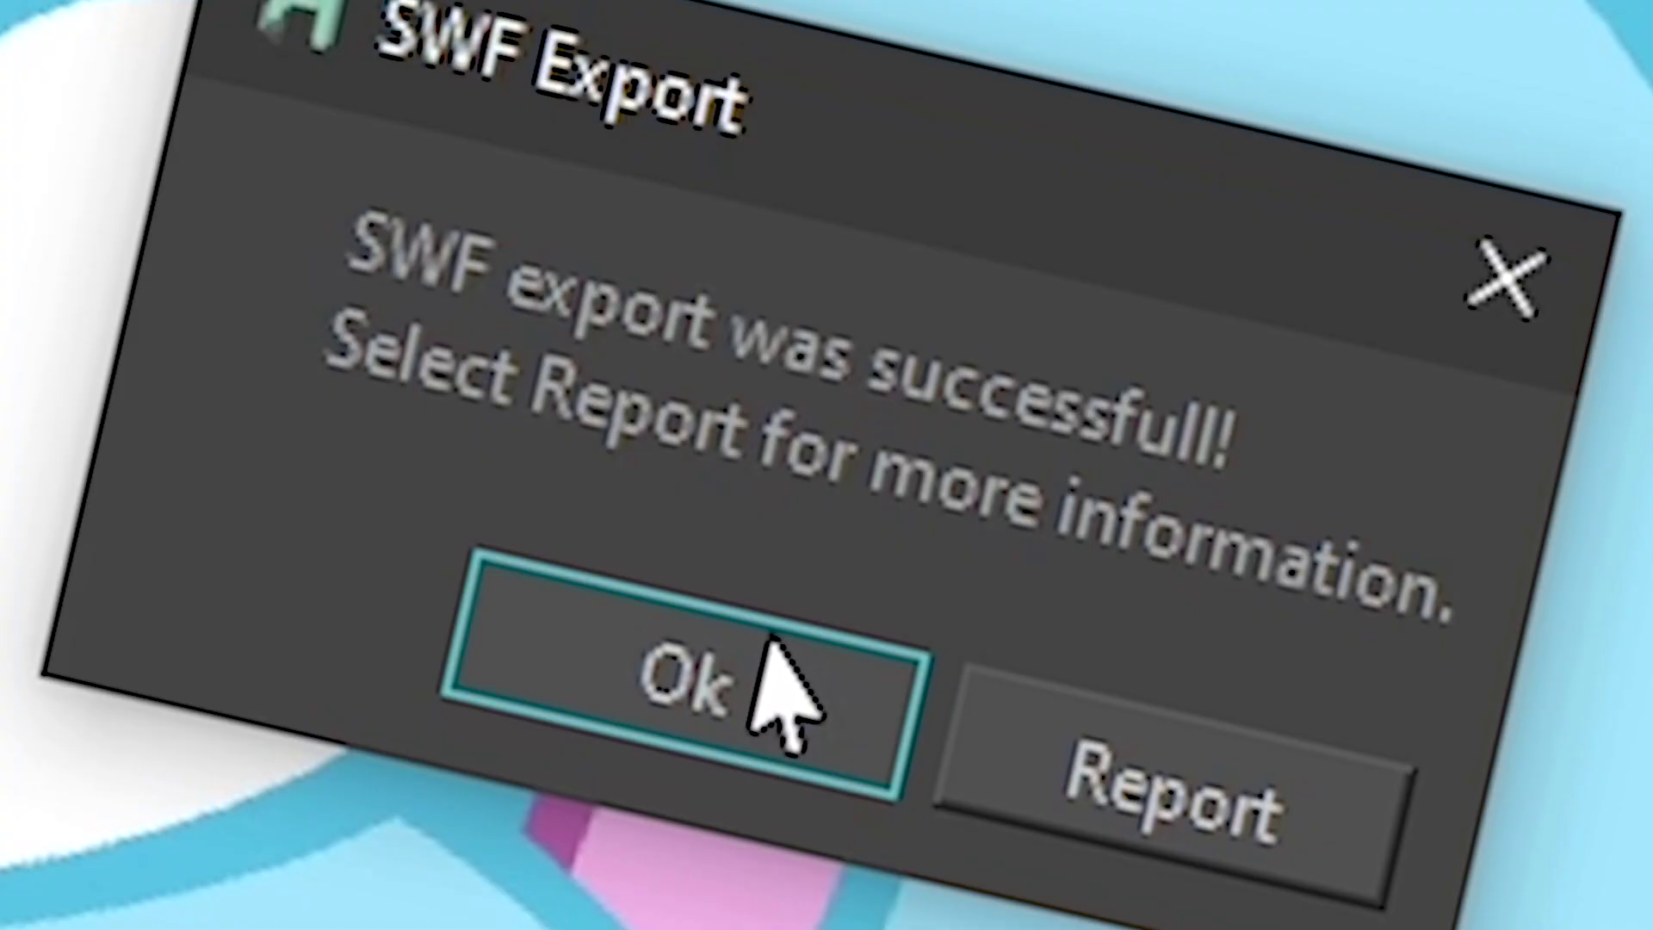
{"action": "left_click", "coordinate": [770, 638]}
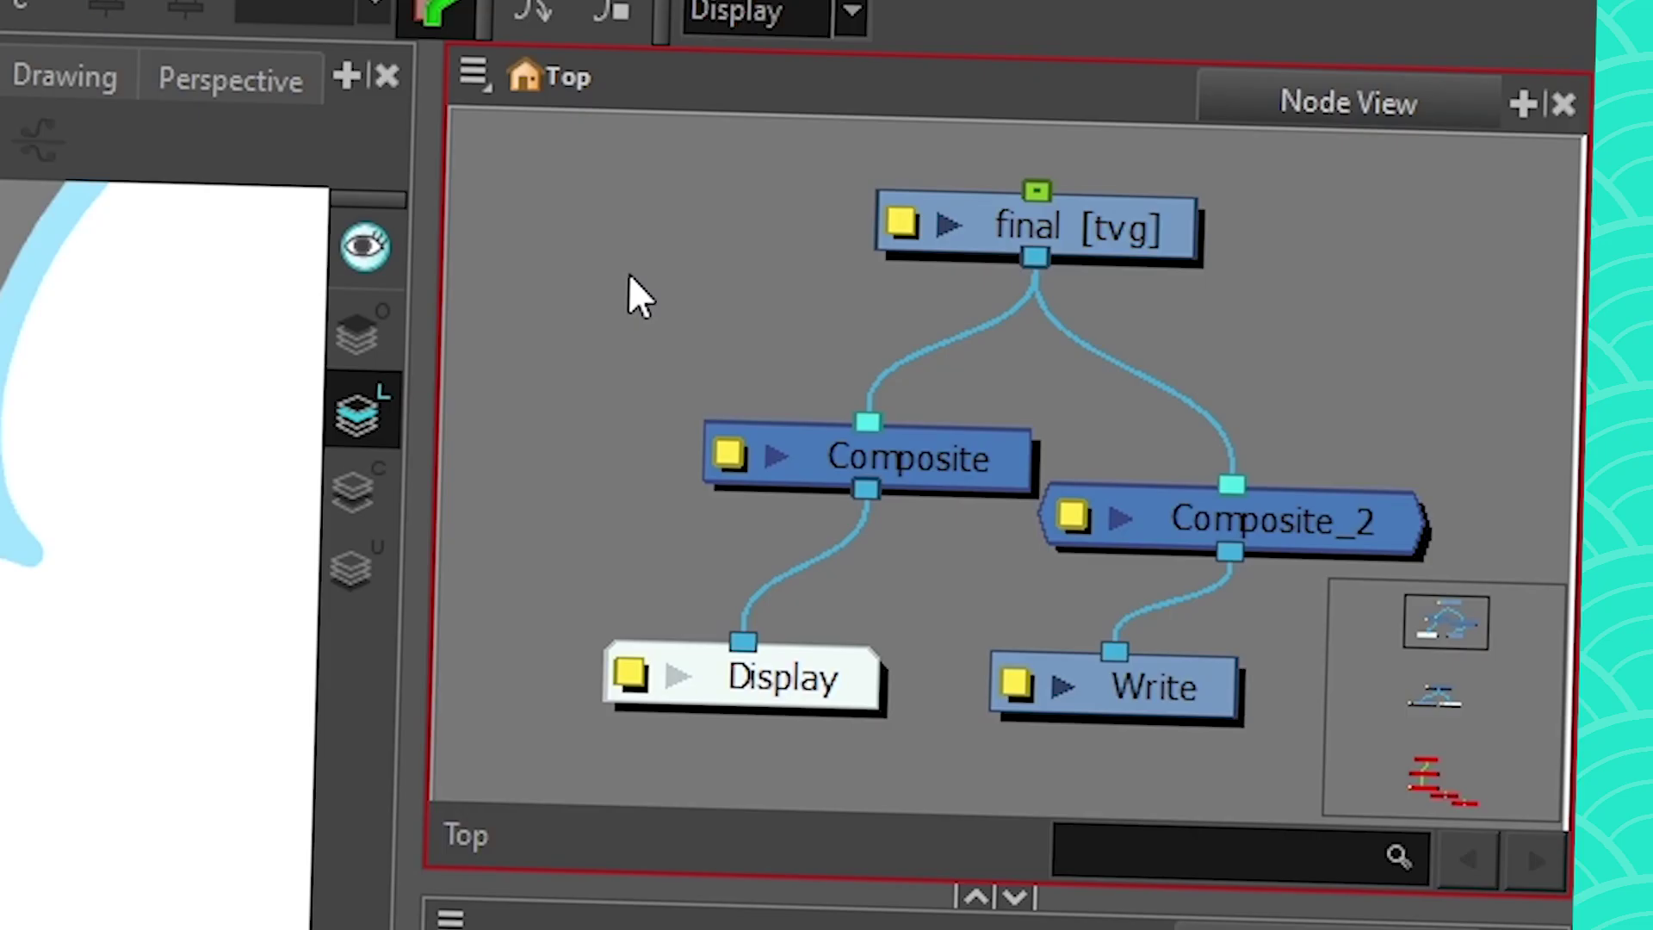
Add a Blending node found by searching 'blen' and open its properties.
{"action": "key", "text": "Tab"}
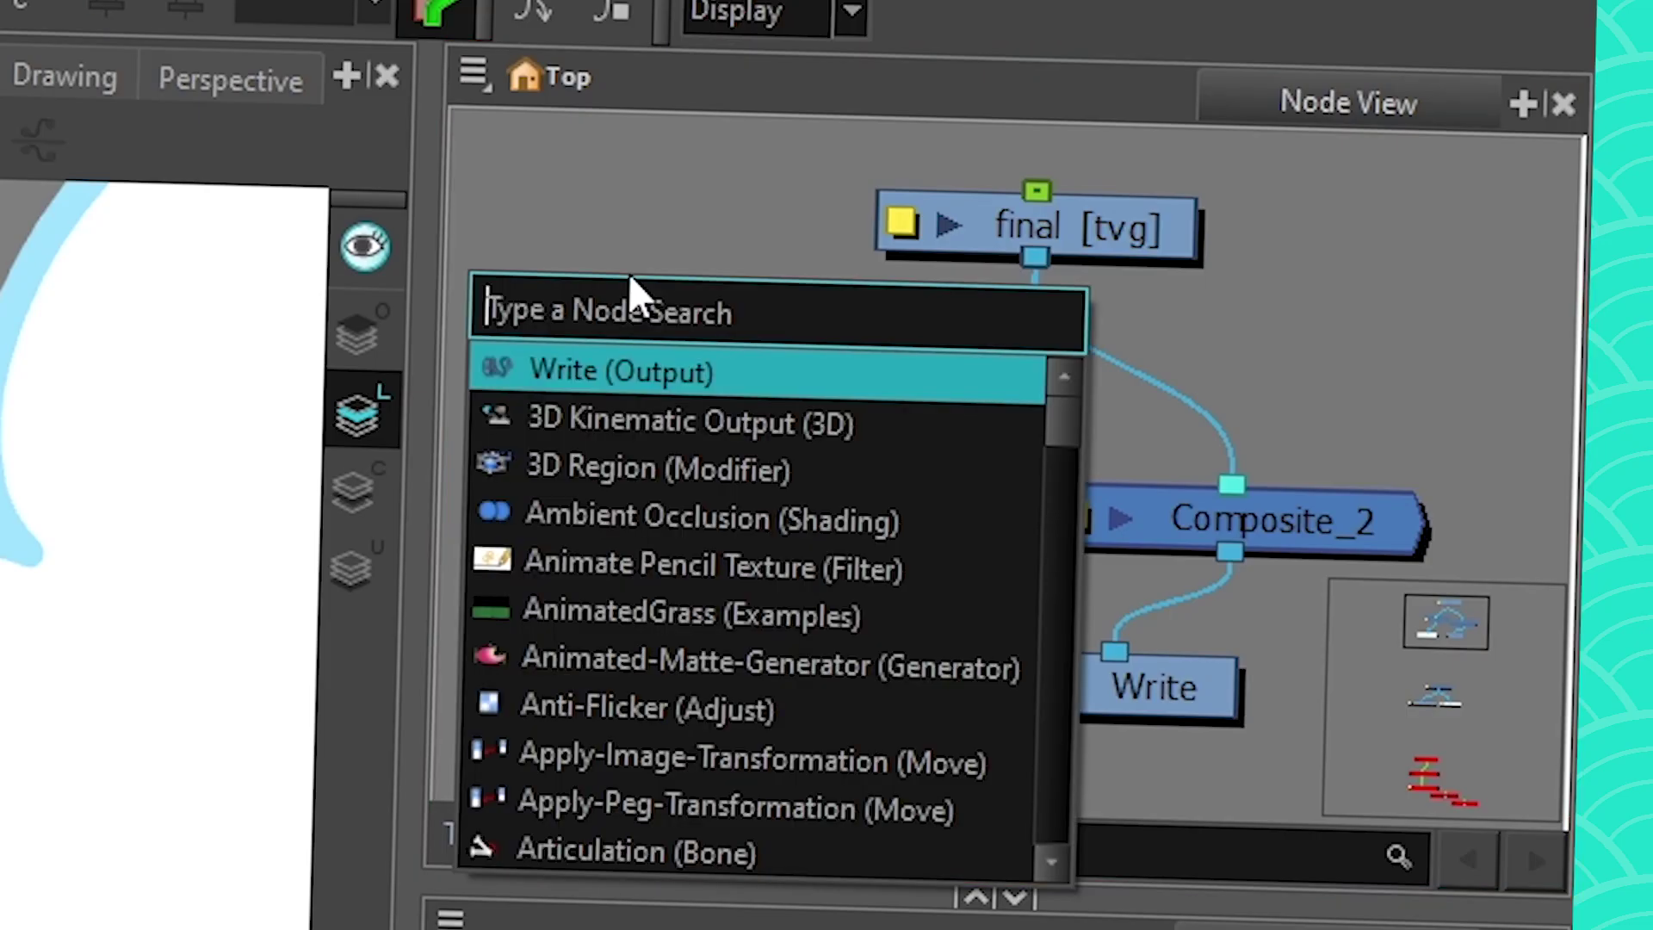
{"action": "type", "text": "blen"}
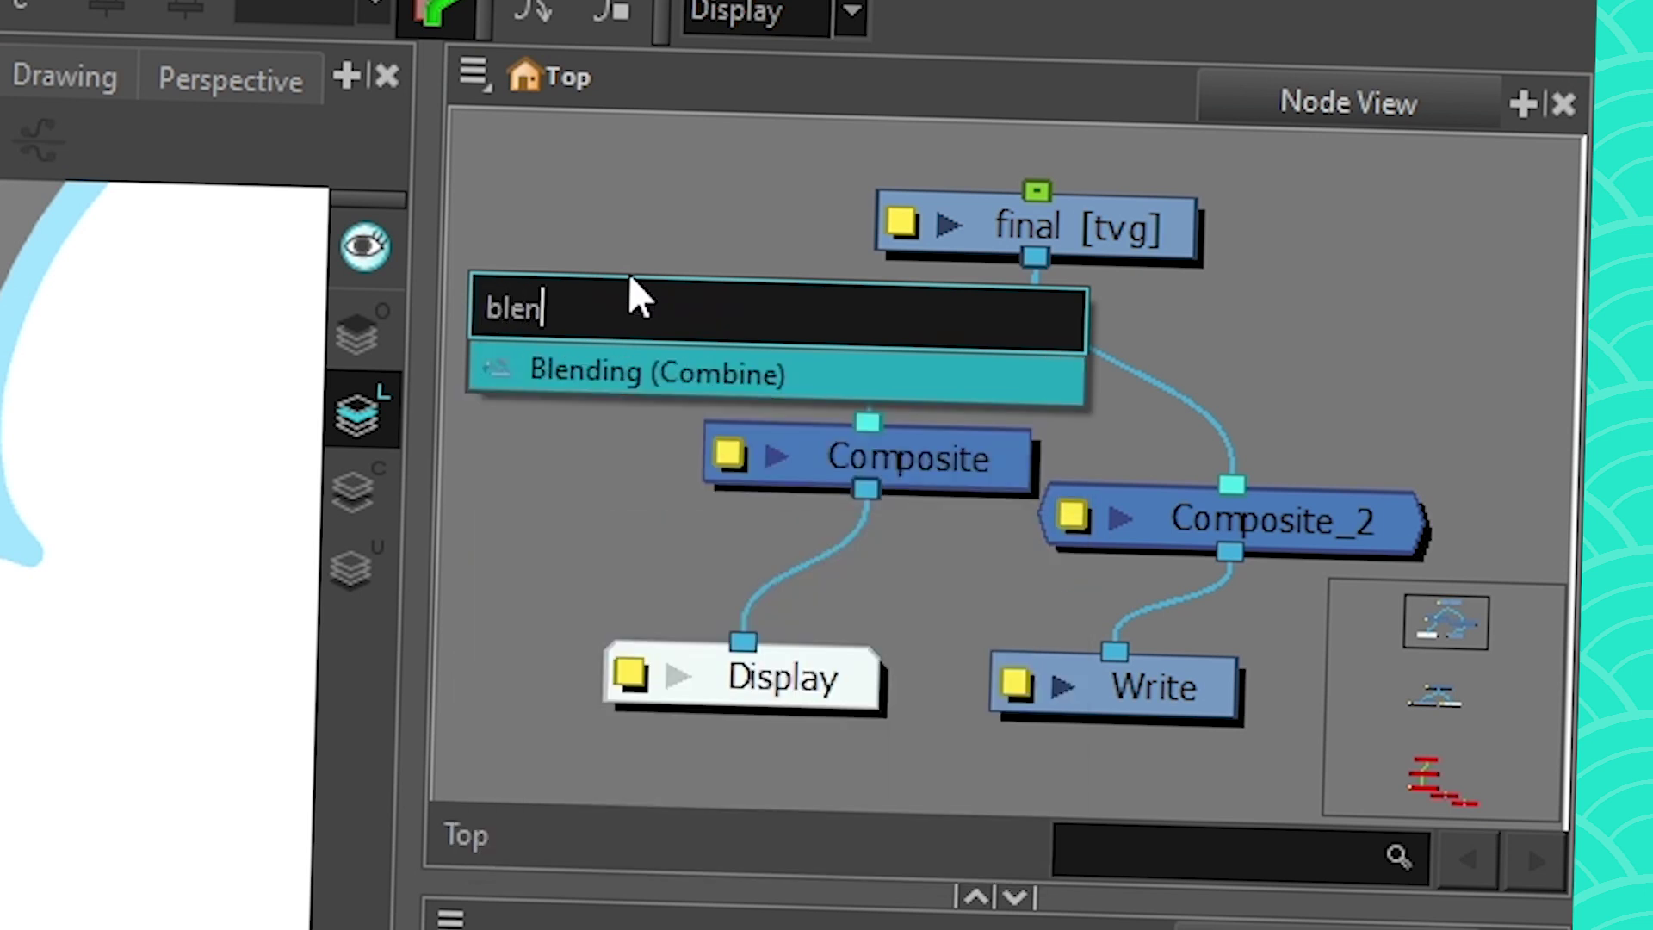
{"action": "left_click", "coordinate": [687, 395]}
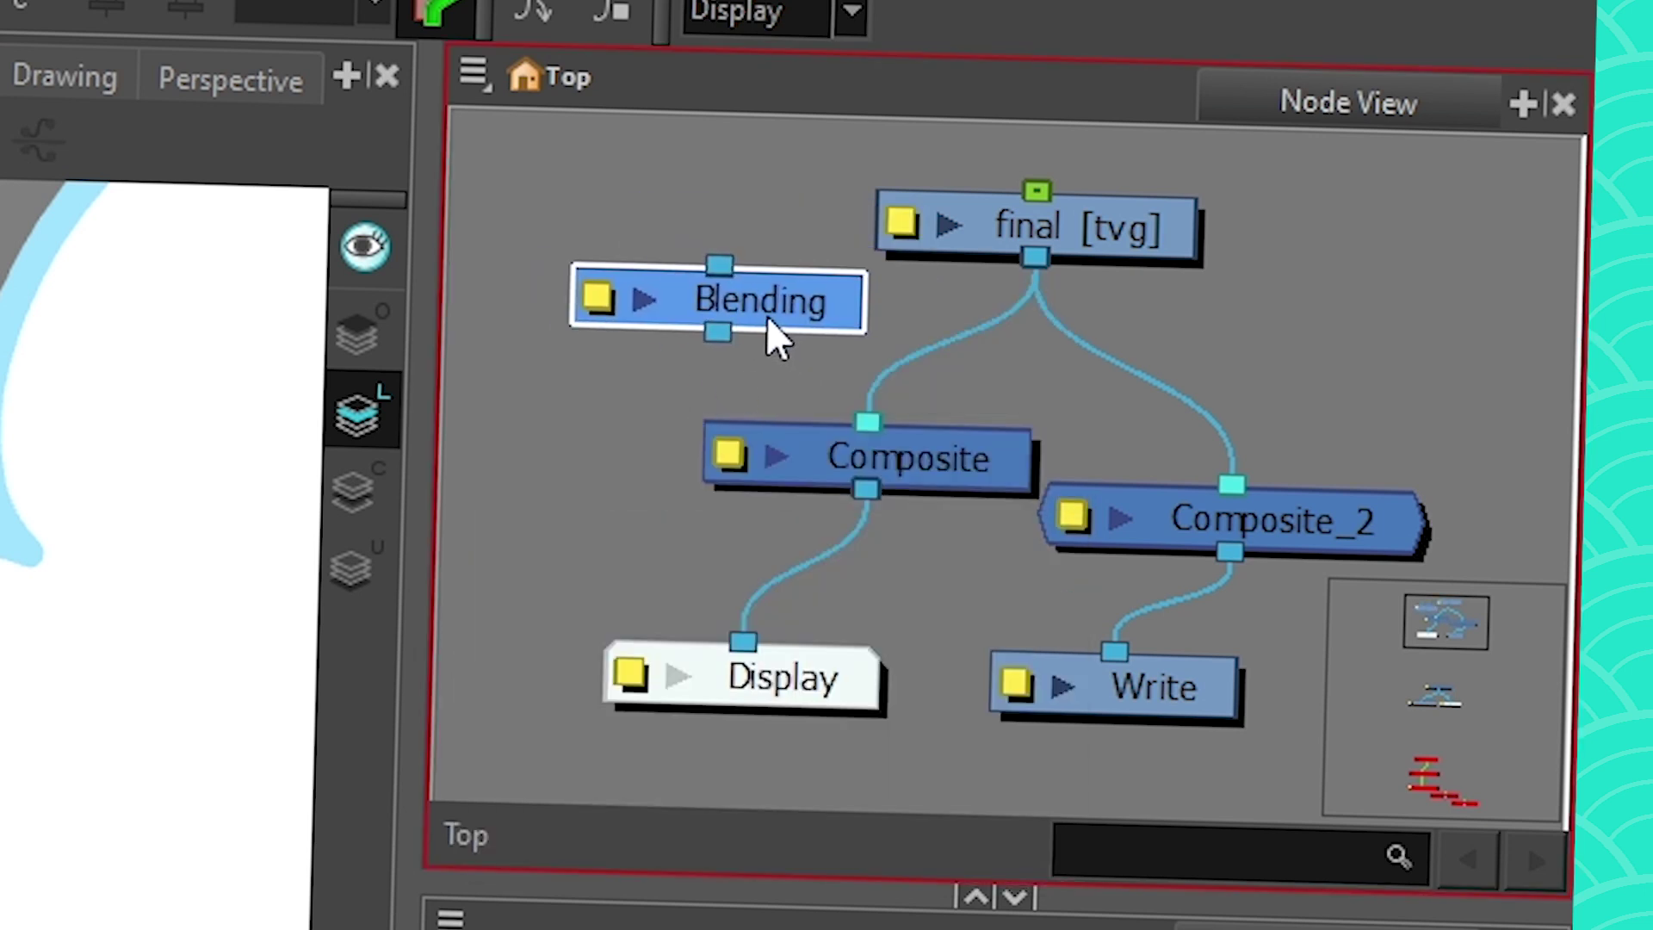
{"action": "double_click", "coordinate": [594, 297]}
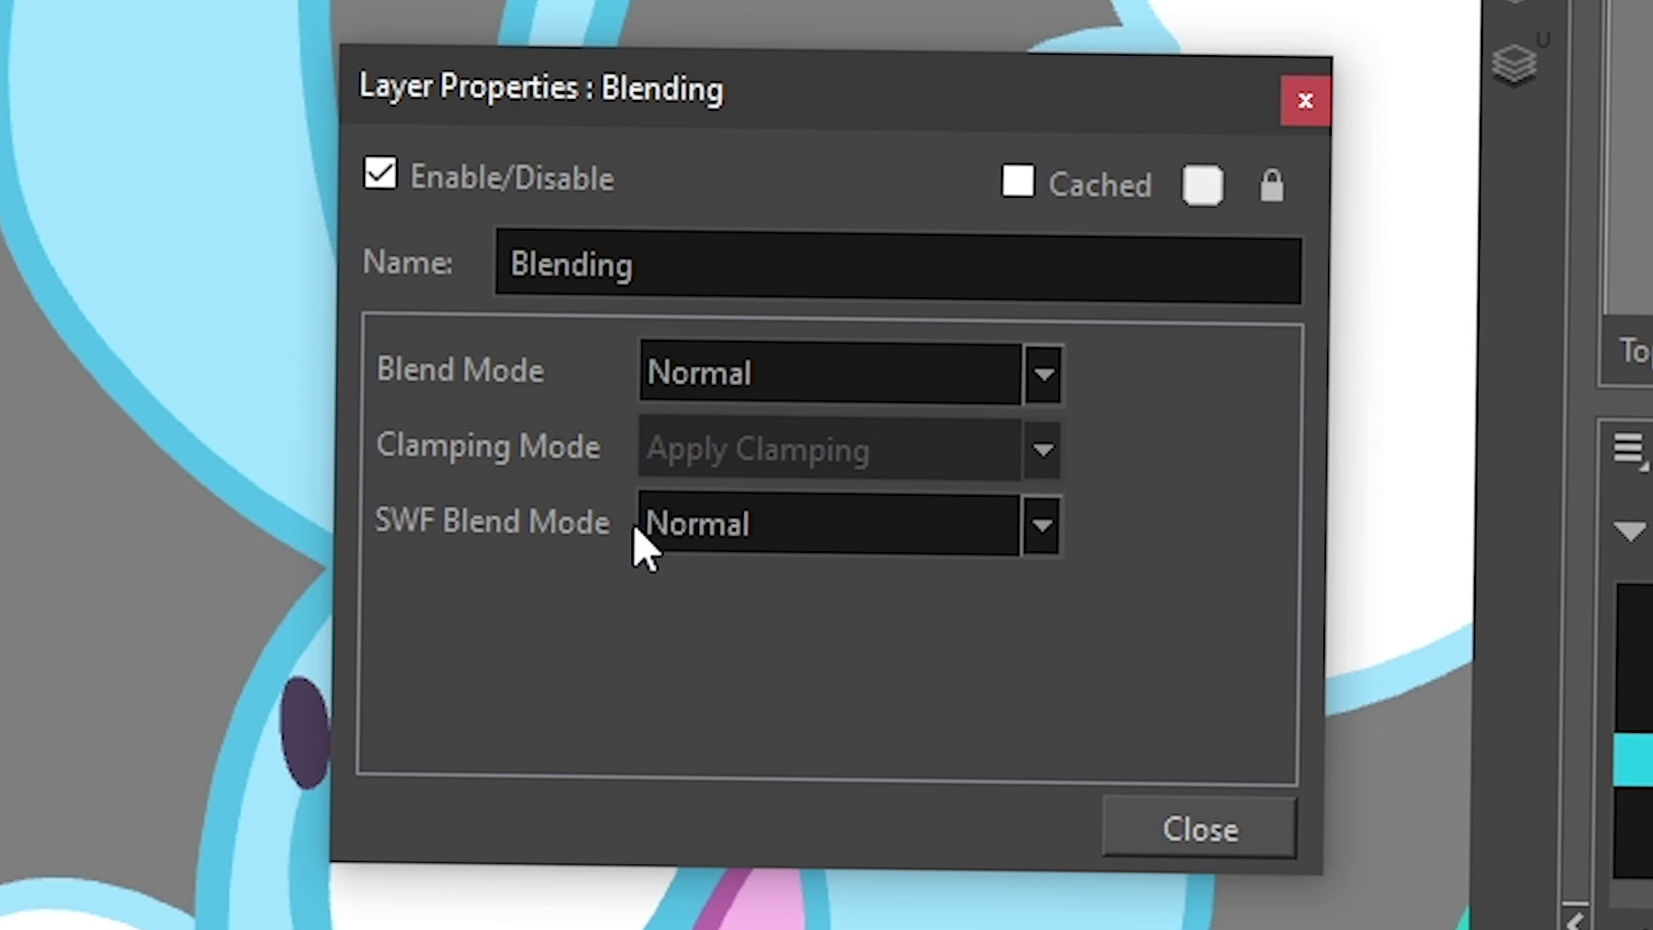
Set the Blending node's Blend Mode to Colour Burn and SWF Blend Mode to Add.
{"action": "left_click", "coordinate": [738, 406]}
{"action": "left_click", "coordinate": [734, 624]}
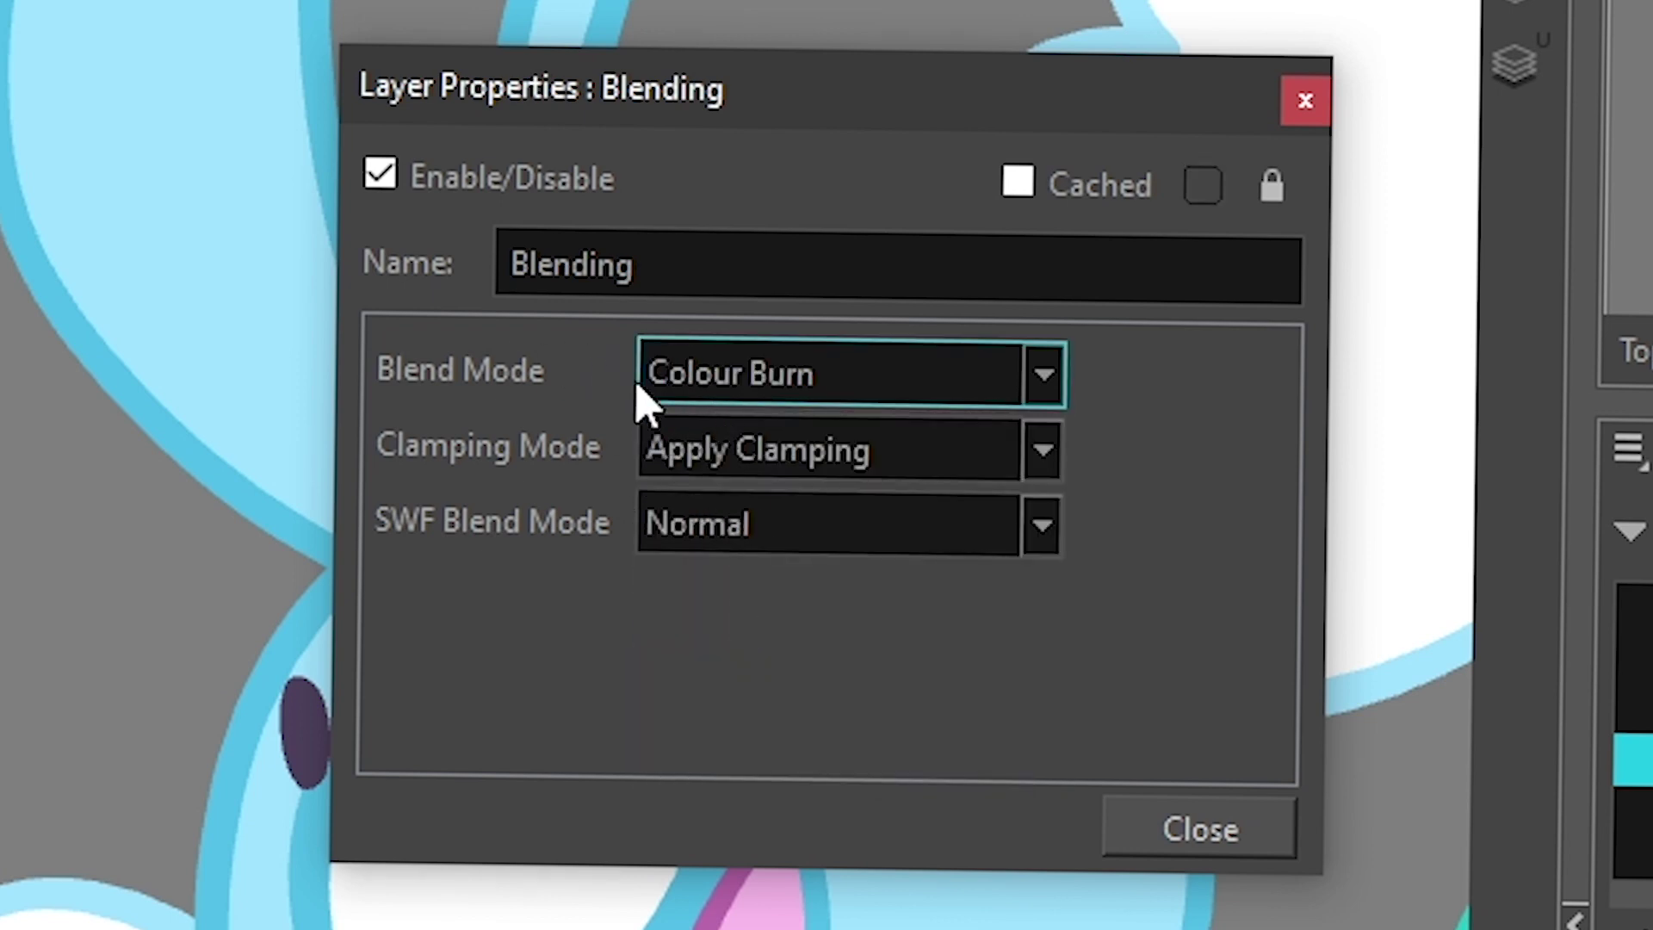
{"action": "left_click", "coordinate": [651, 542]}
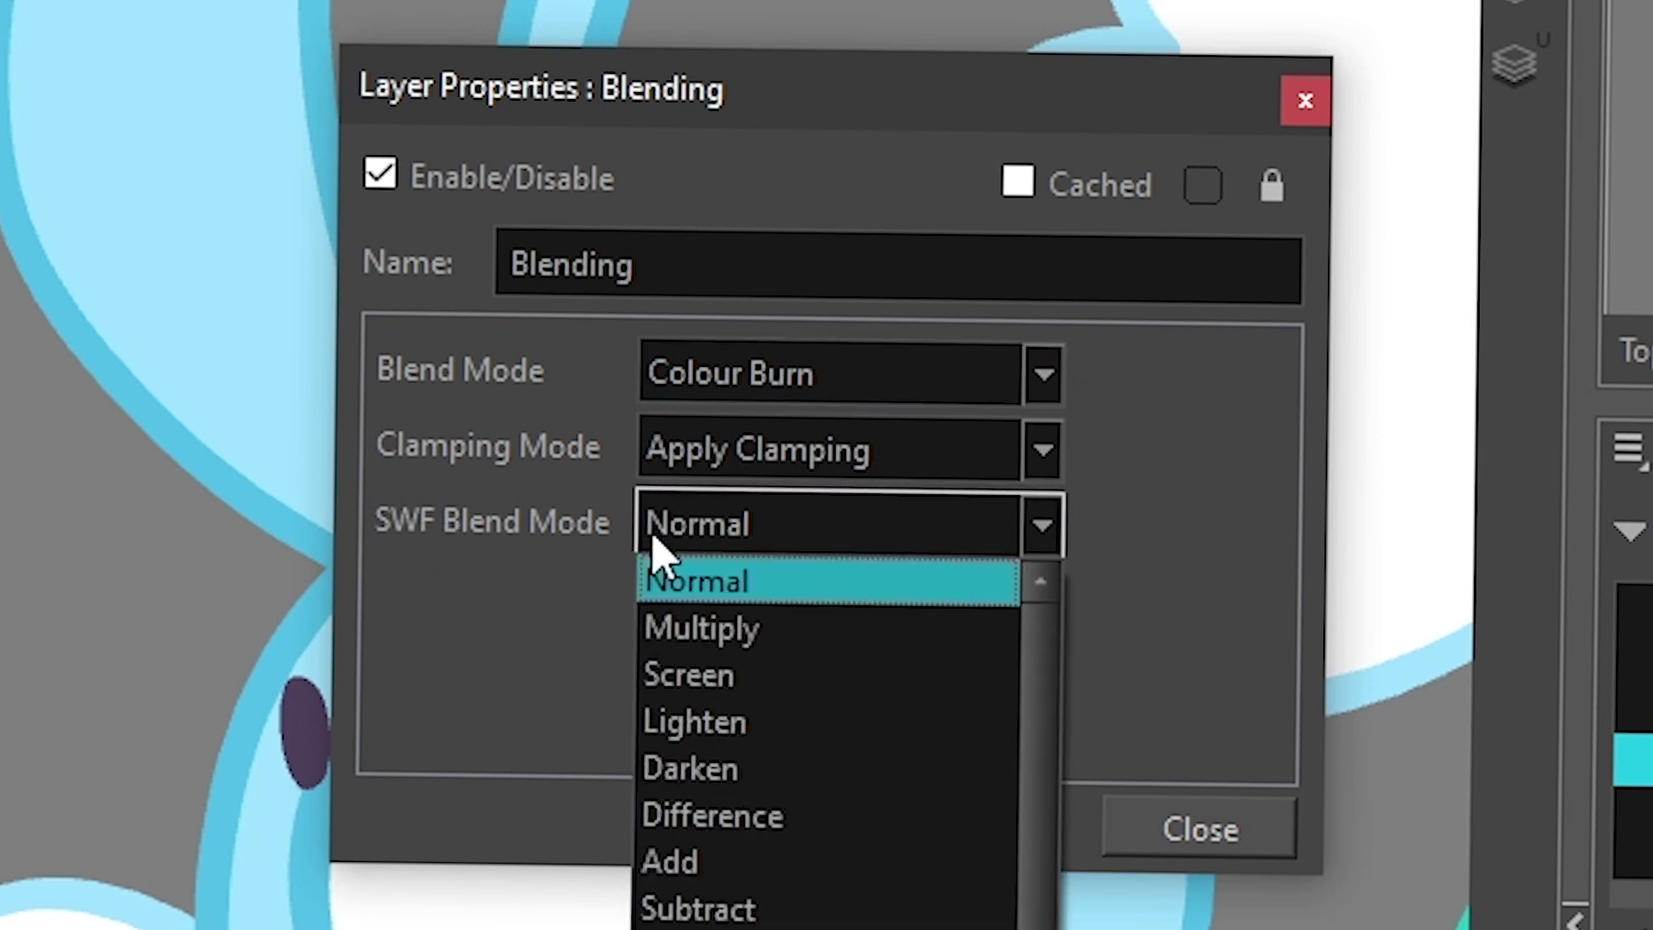
{"action": "left_click", "coordinate": [698, 865]}
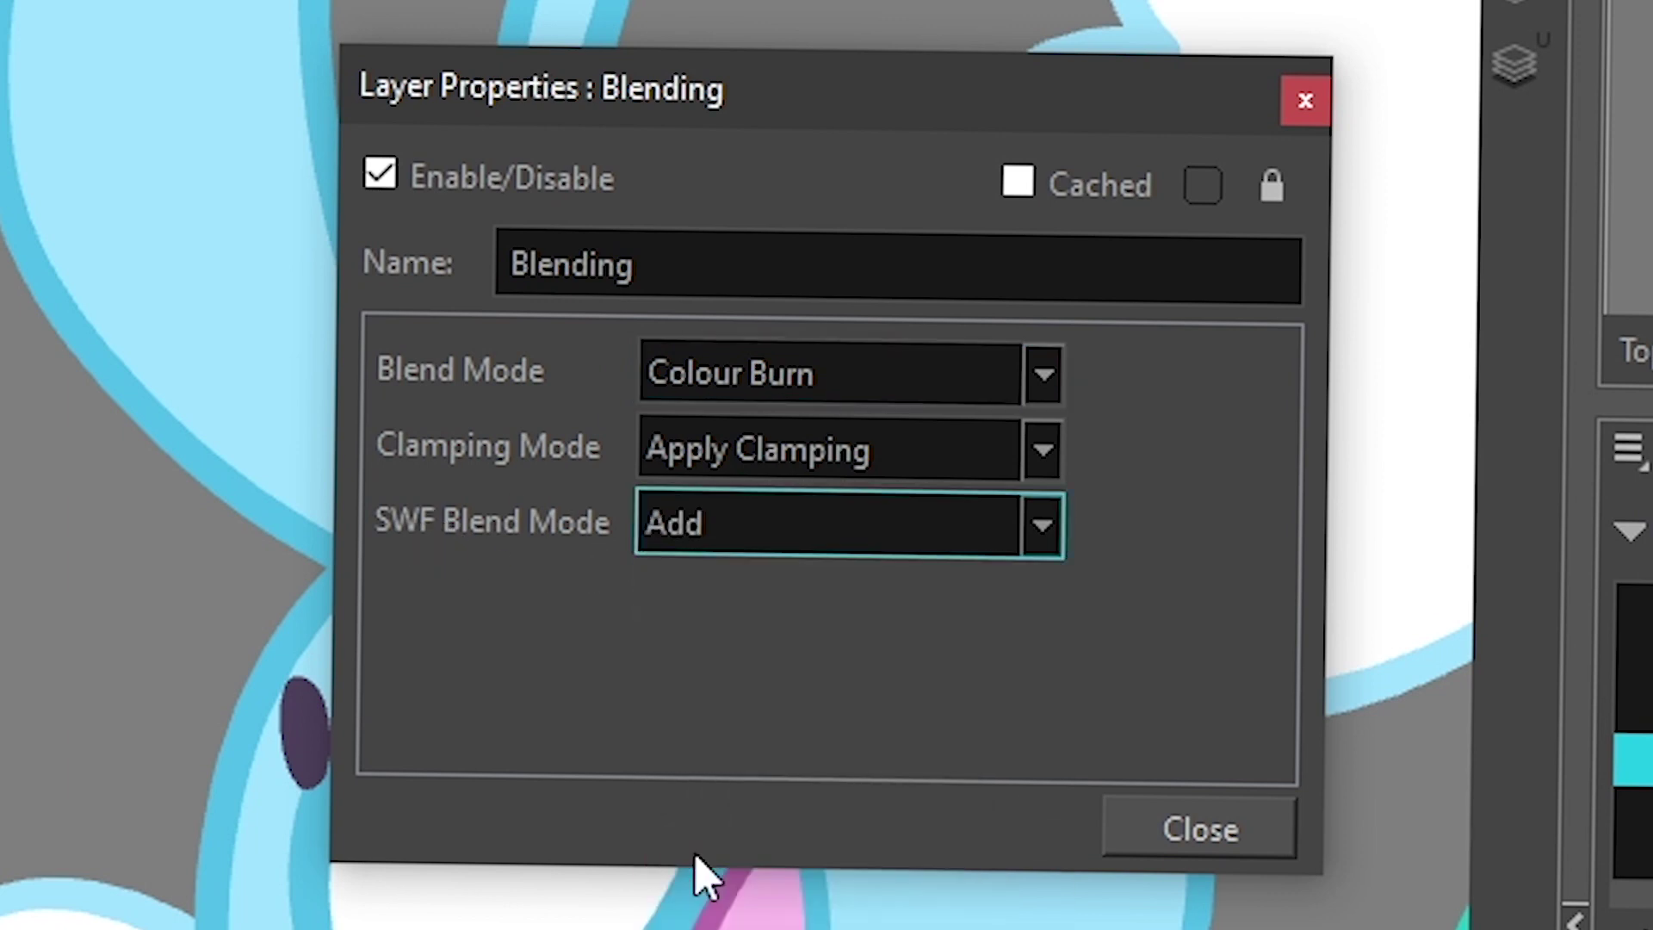